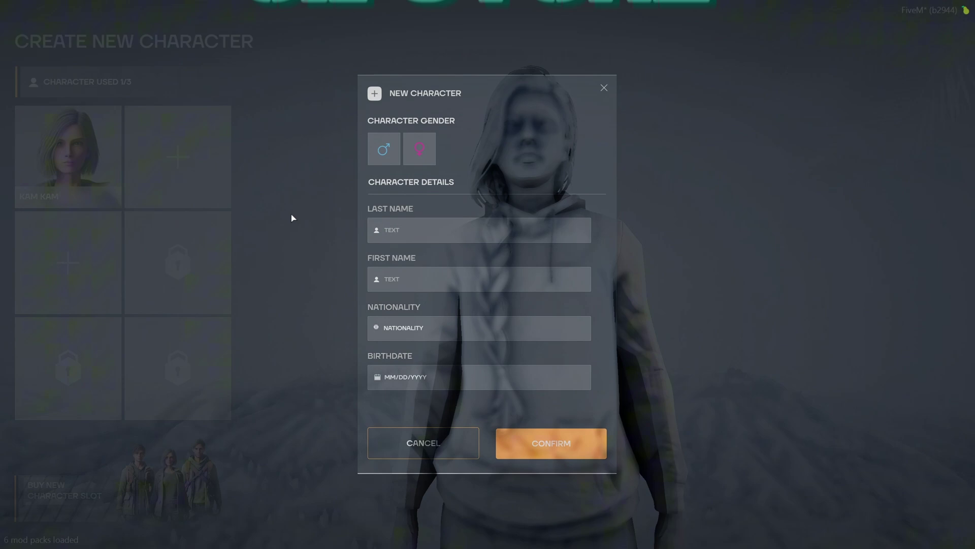
- Choose male gender and enter the new character's last and first names
click(391, 152)
click(408, 230)
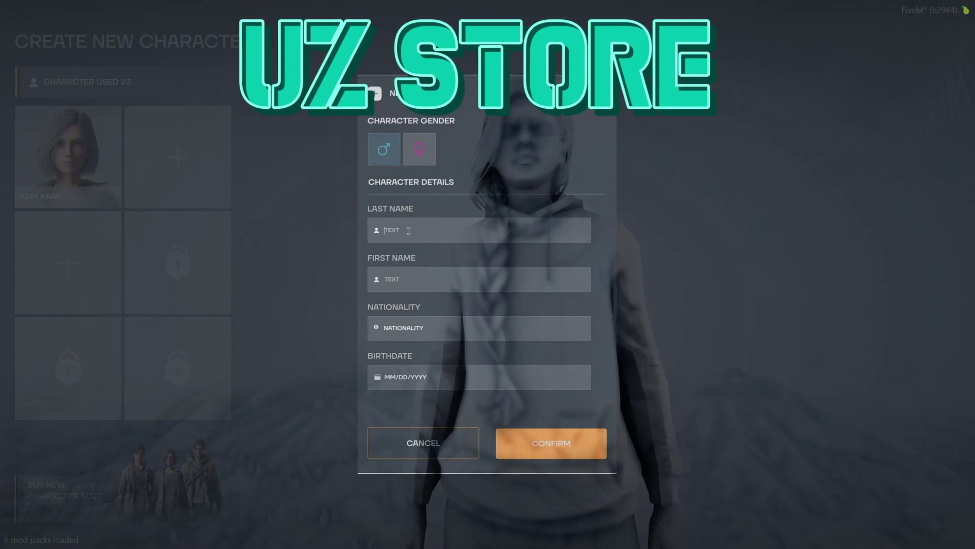
text(WILSON)
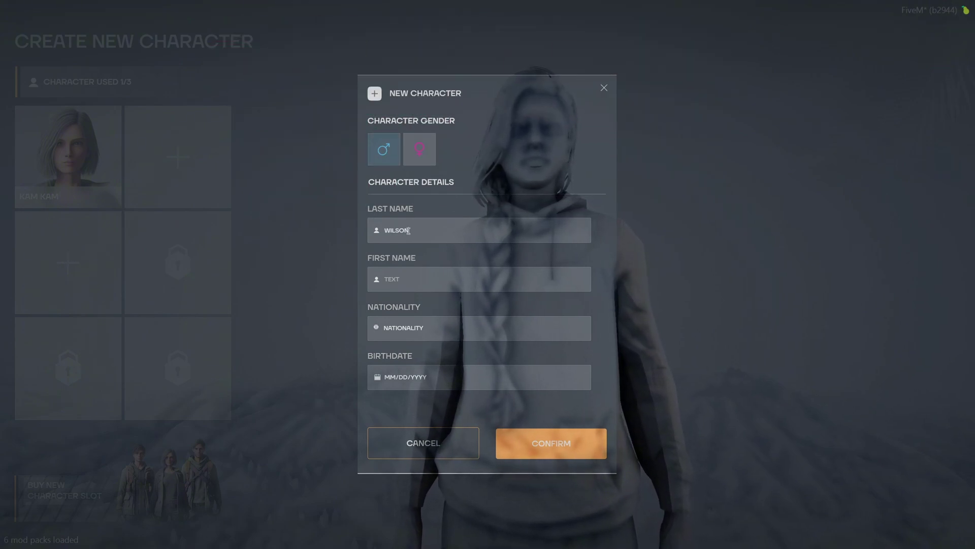
click(404, 287)
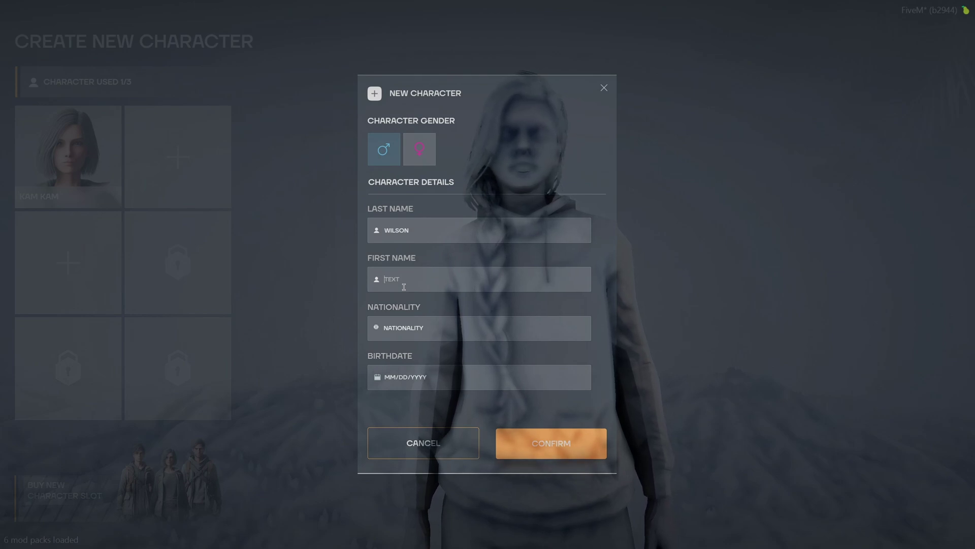
text(TES)
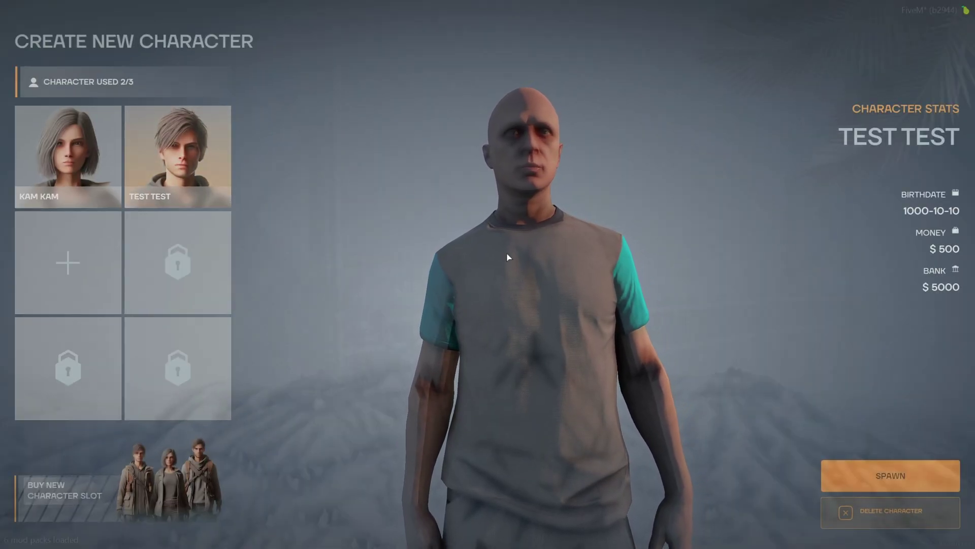
- Start deleting the TEST TEST character, typing its name to confirm
click(893, 522)
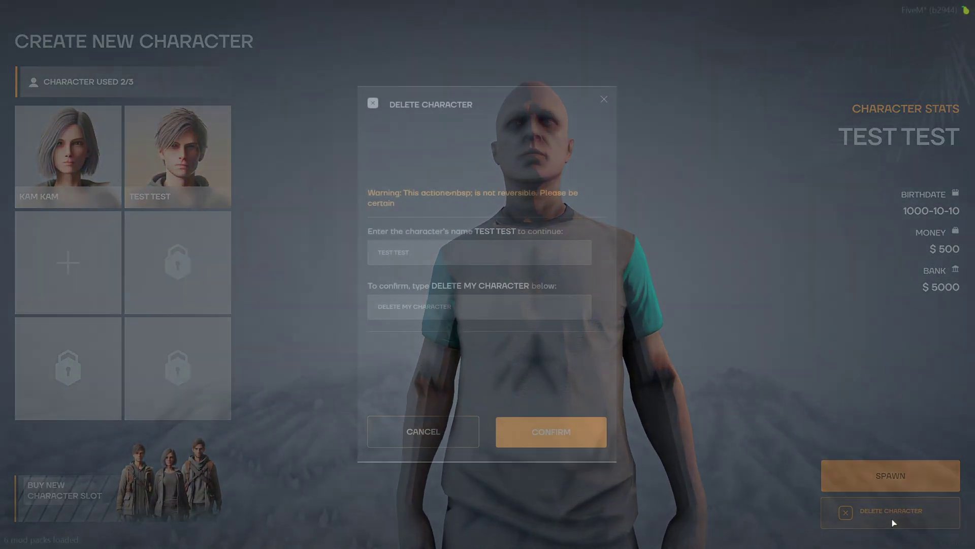
click(415, 253)
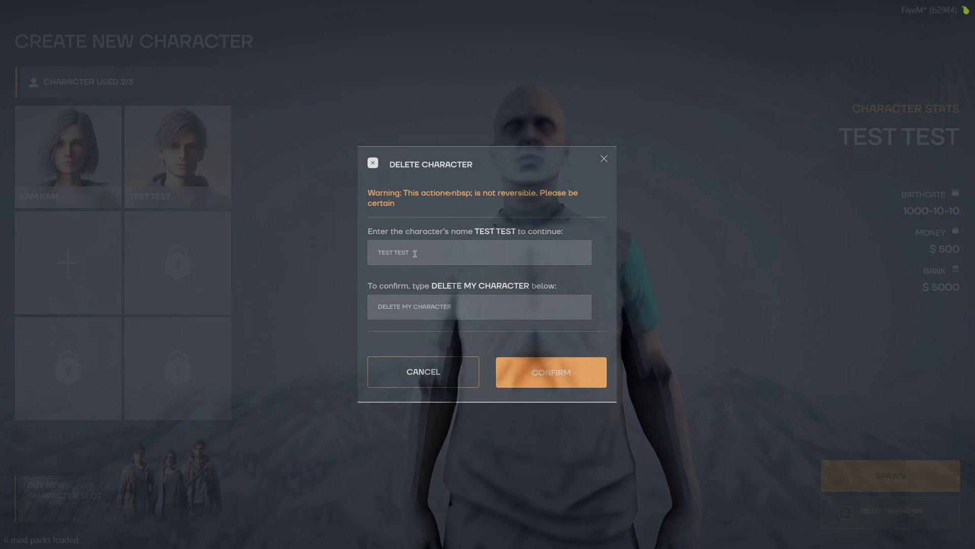
text(TEST TEST)
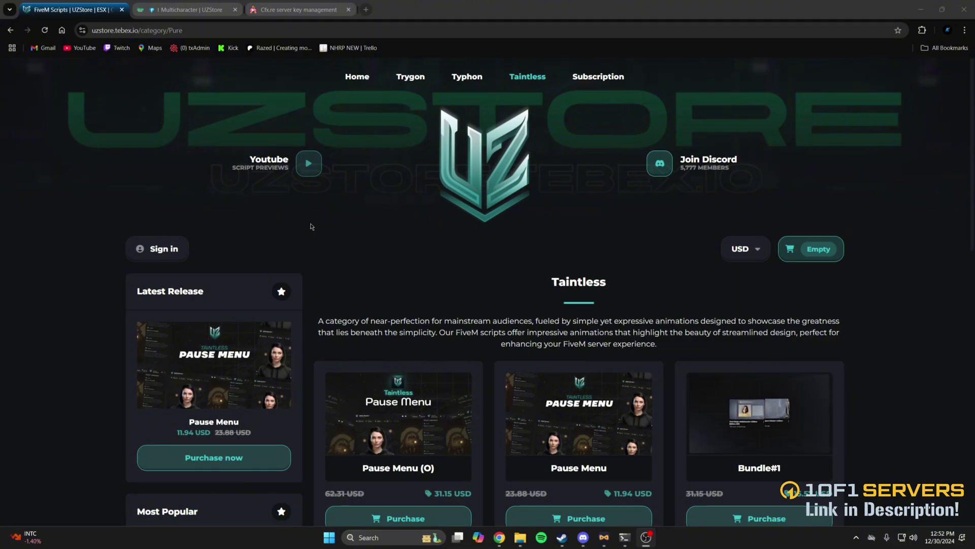
- Scroll through the Taintless products, then go to the Cfx.re key management page
scroll(311, 227, down, 5)
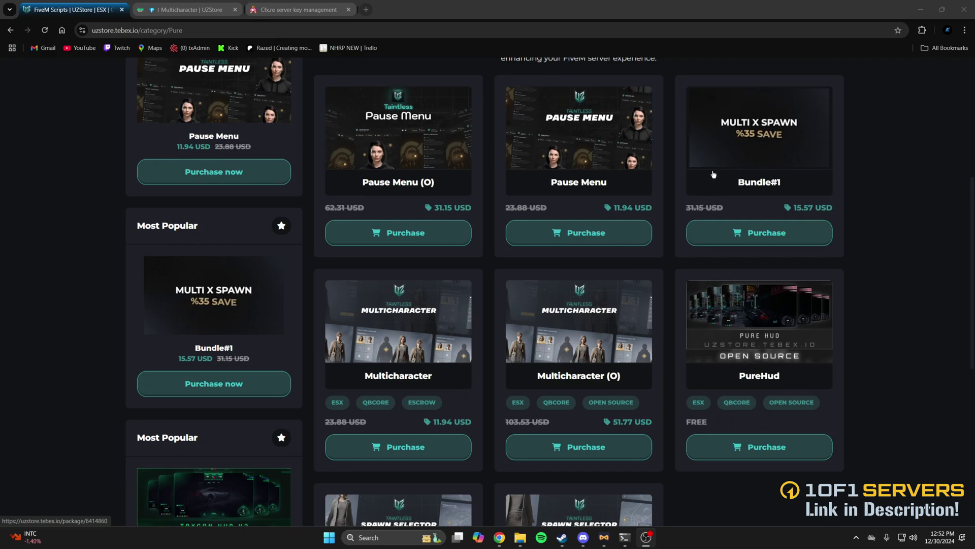
click(279, 10)
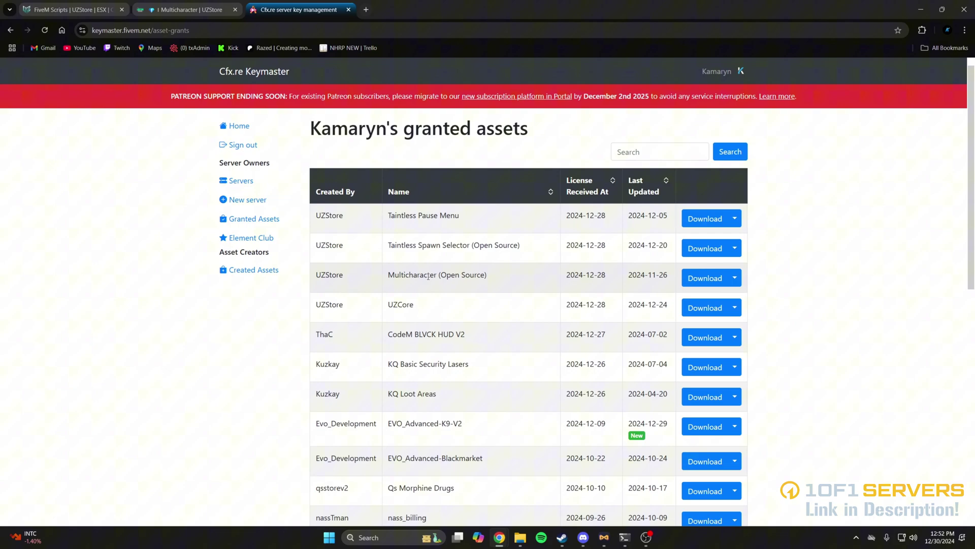
- Download both the Multicharacter (Open Source) and UZCore packs from Keymaster
click(703, 278)
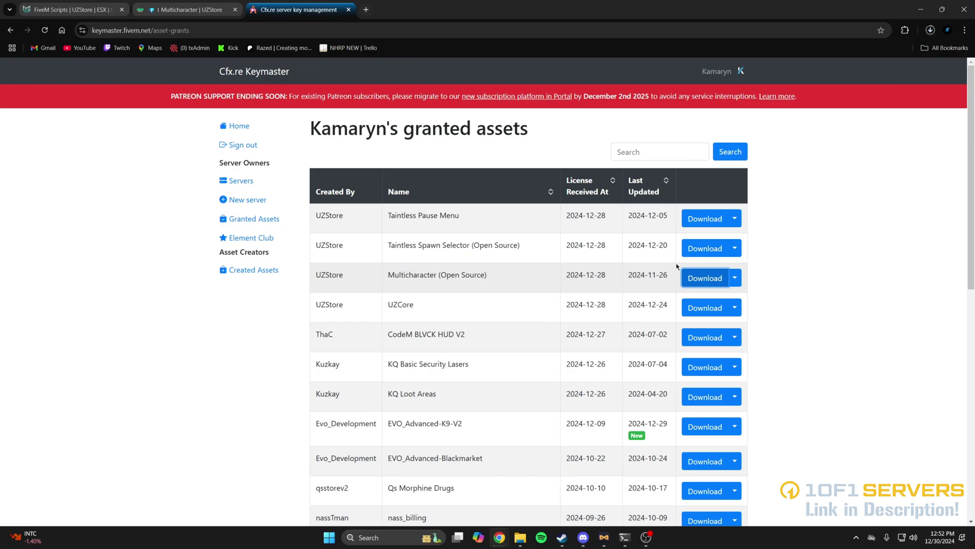
click(707, 309)
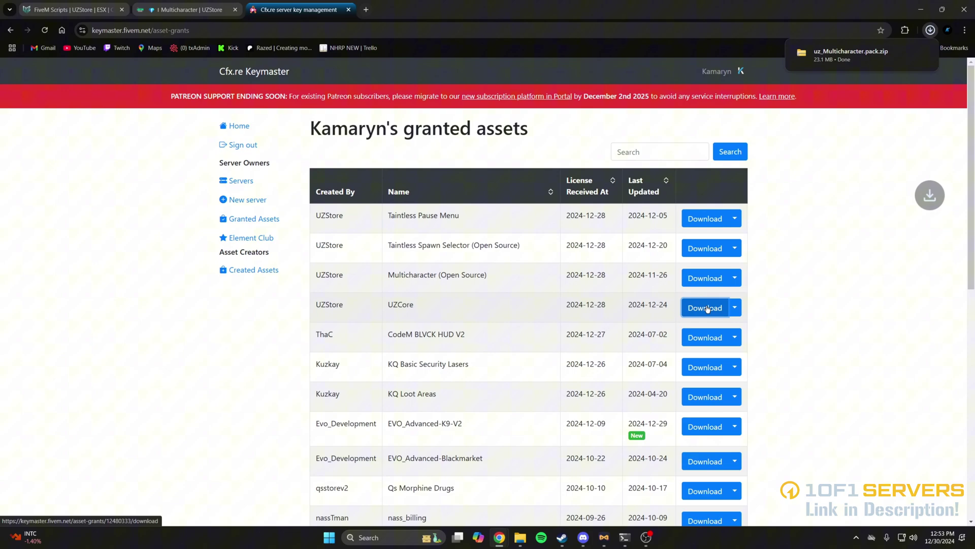
- Open the downloaded uz_Multicharacter and uz_core archives
click(842, 60)
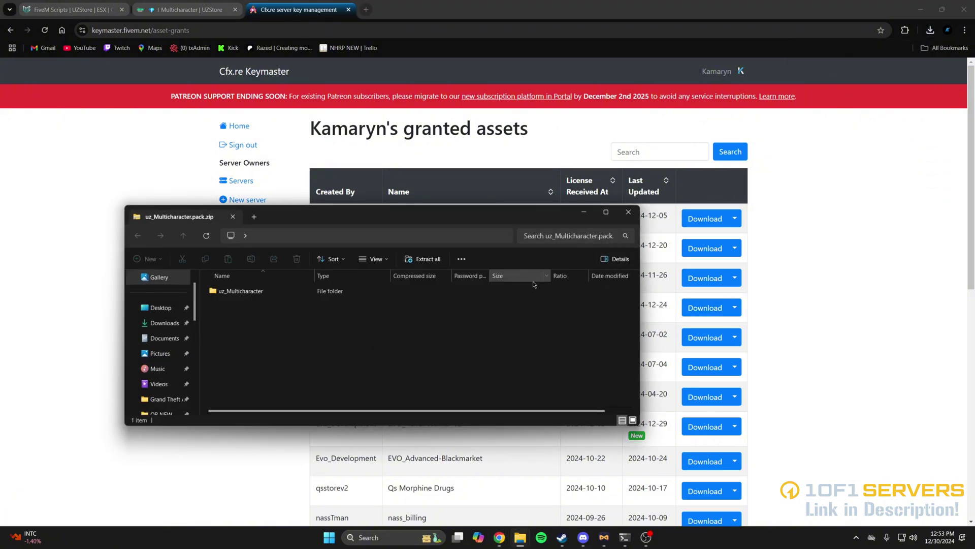
click(930, 30)
click(842, 94)
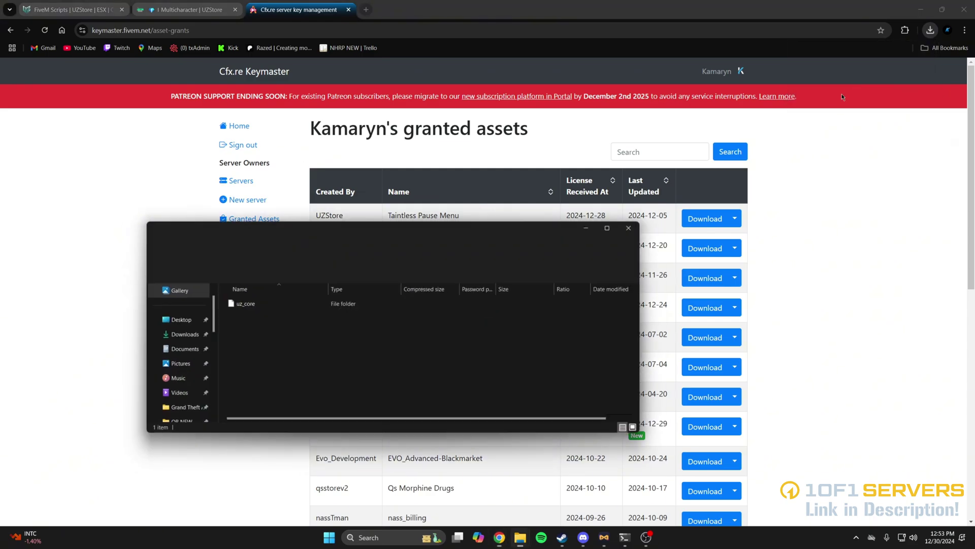
- Copy the uz_core and uz_Multicharacter folders into QBCoreFramework's resources folder
mouse_move(525, 538)
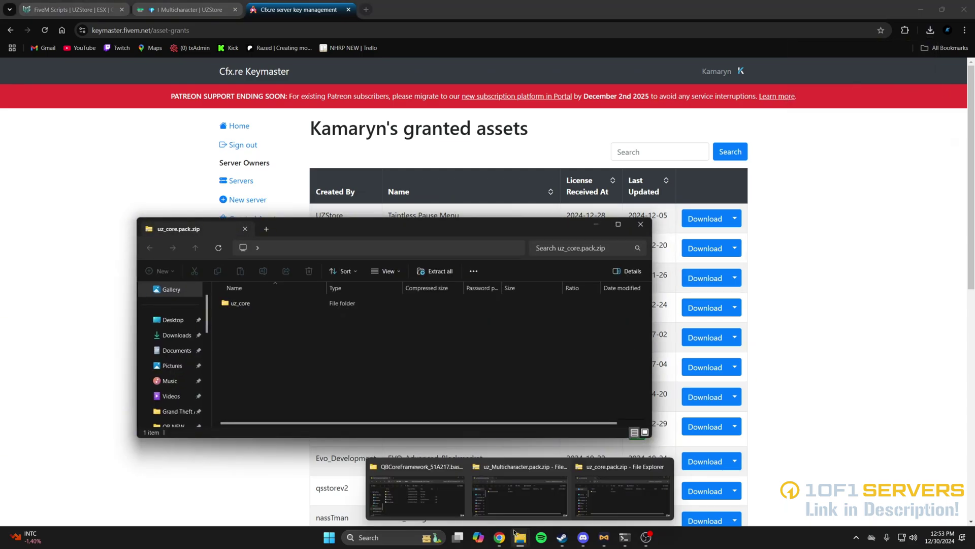
click(417, 490)
drag(285, 208, 563, 217)
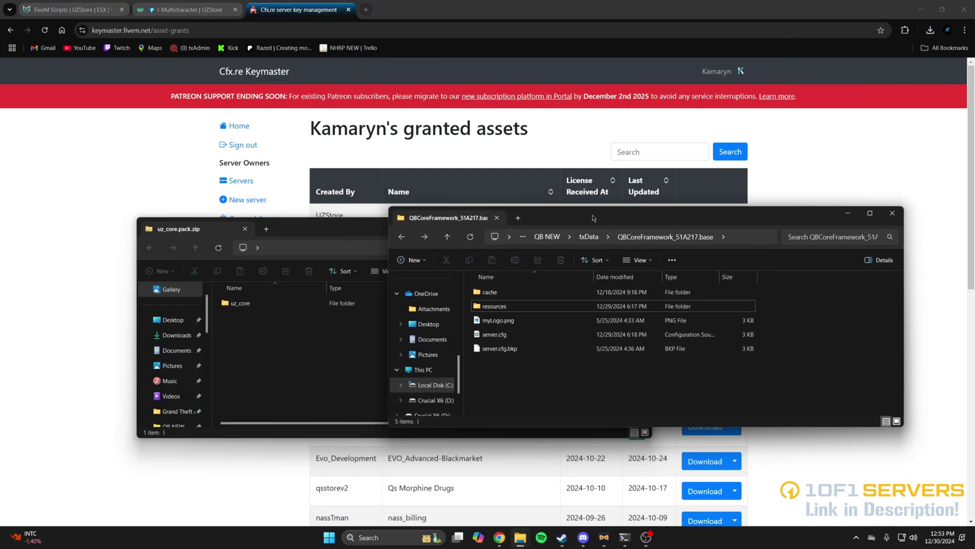
double_click(508, 307)
drag(251, 305, 818, 341)
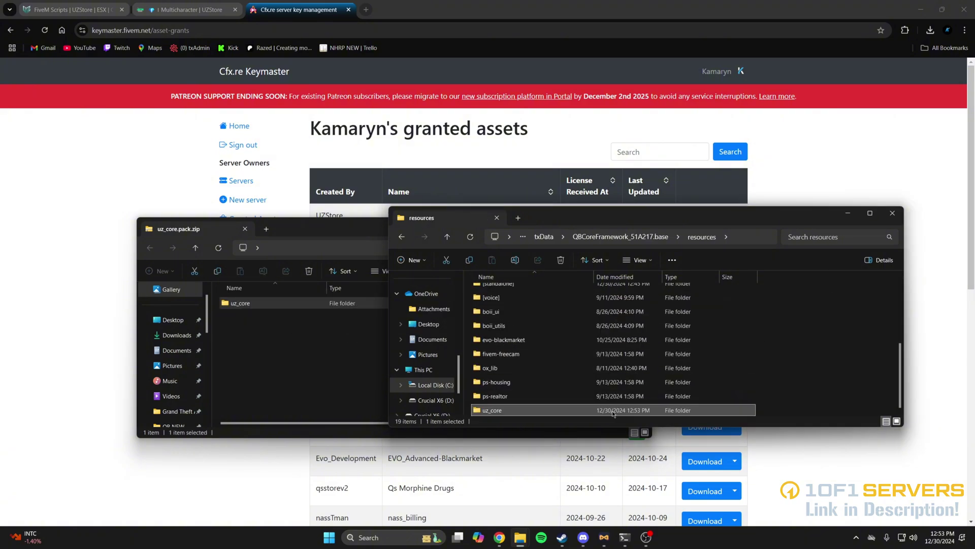
mouse_move(521, 542)
click(519, 495)
drag(238, 292, 824, 337)
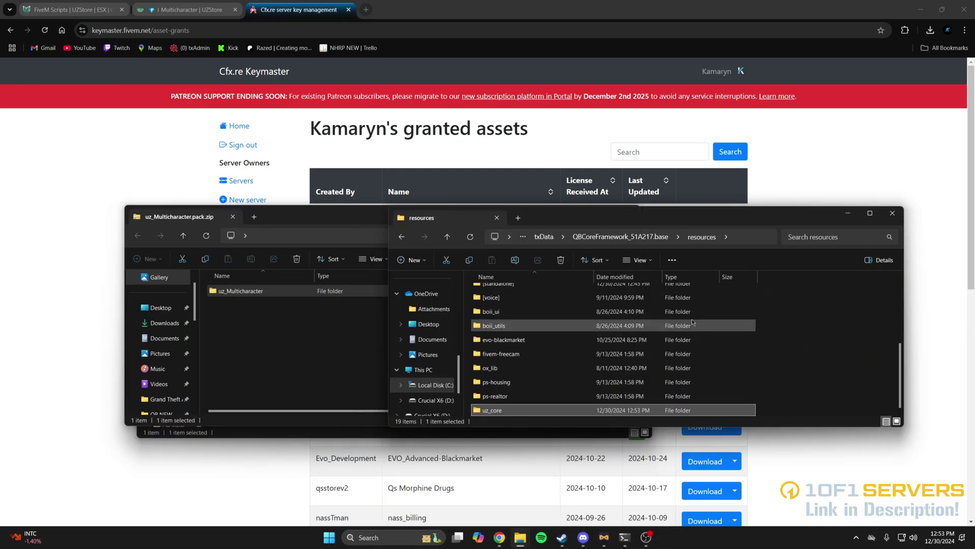
- Close the uz_Multicharacter and uz_core archive windows
click(357, 267)
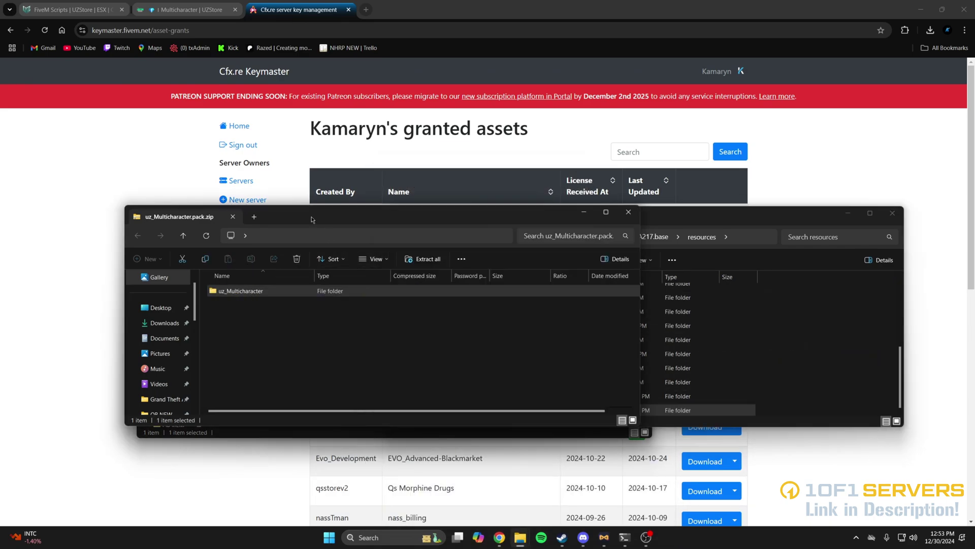
click(628, 213)
click(342, 230)
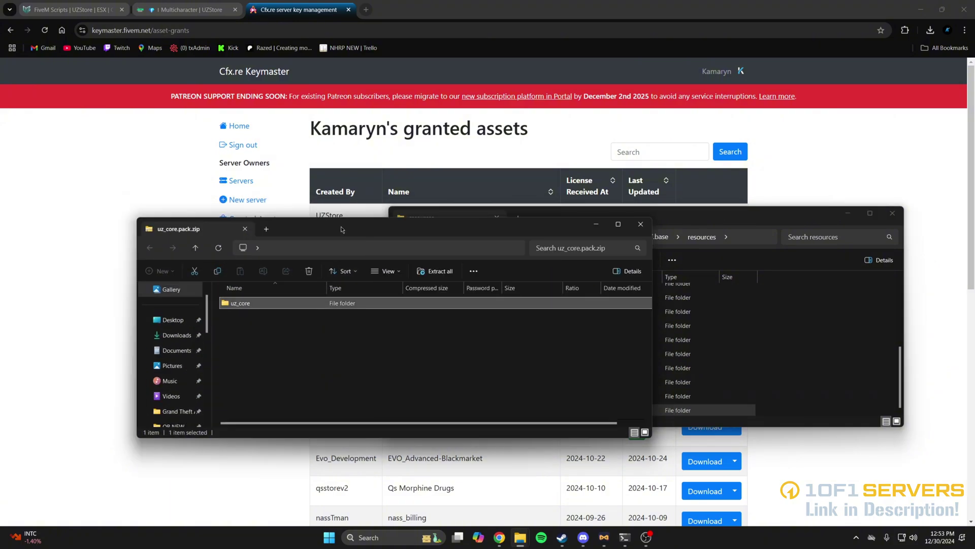
click(643, 225)
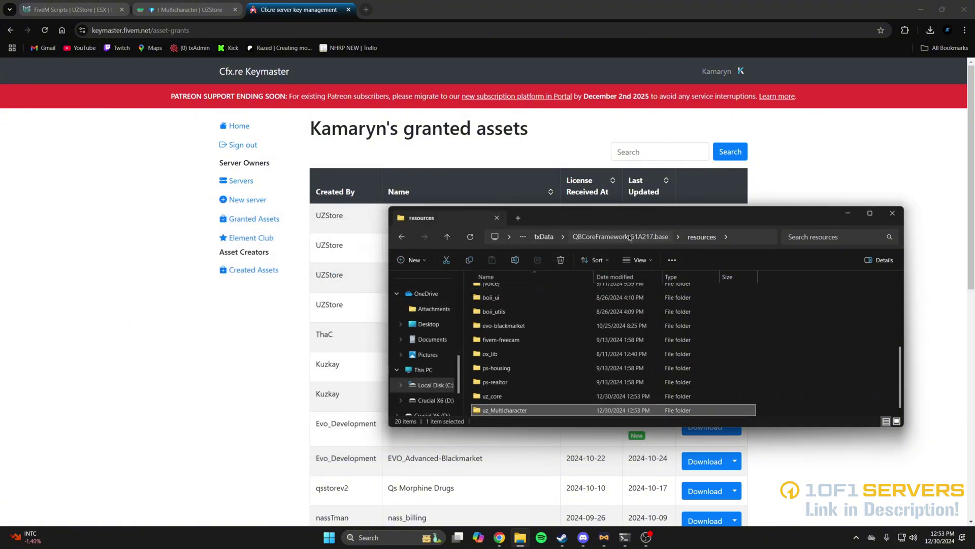
- Add 'ensure uz_core' and 'ensure uz_Multicharacter' after fivem-freecam in server.cfg and save
click(635, 236)
double_click(517, 333)
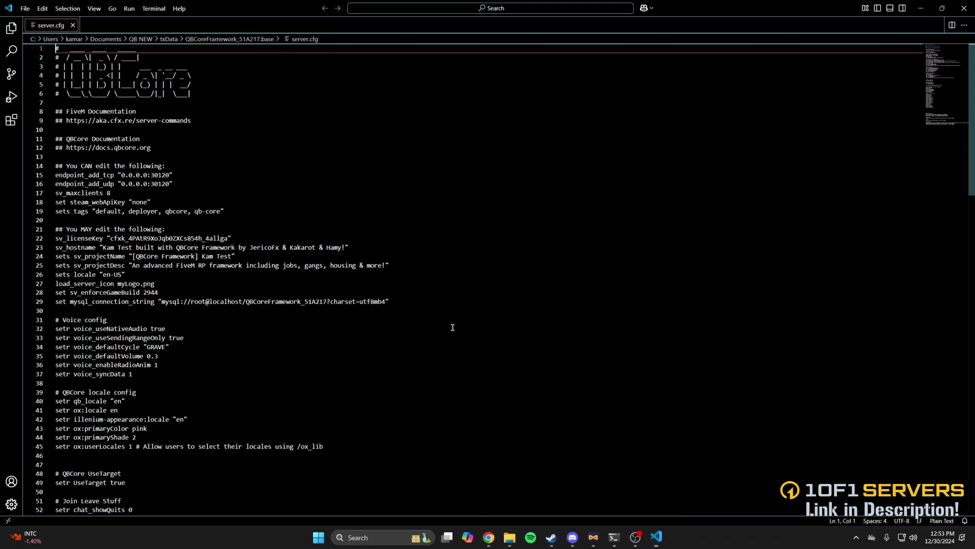
scroll(355, 304, down, 15)
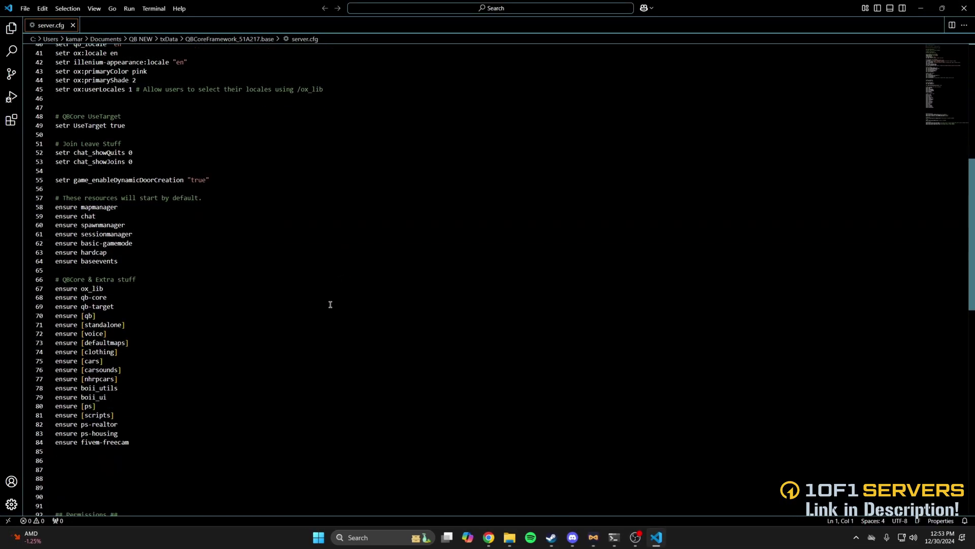
click(151, 395)
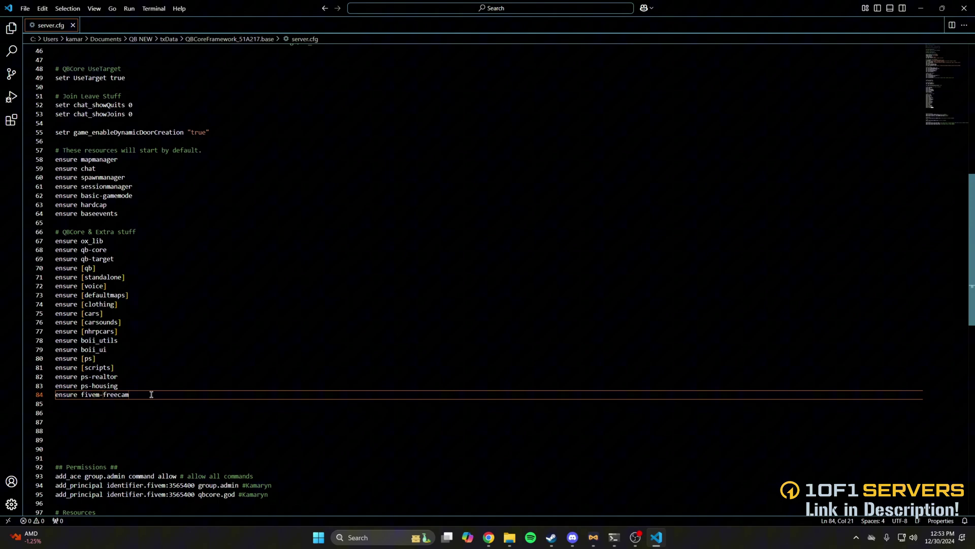
key(Return)
text(ensure )
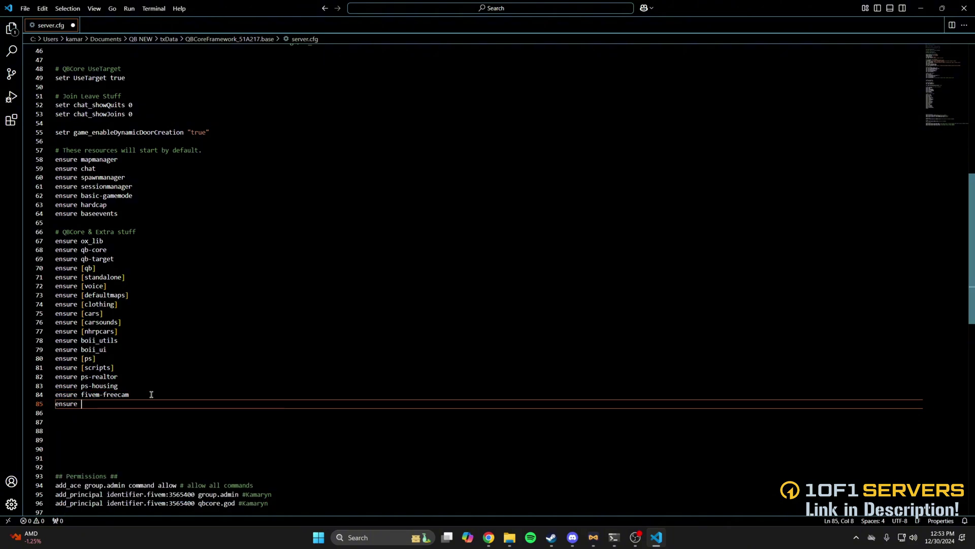
text(uz_core)
key(Return)
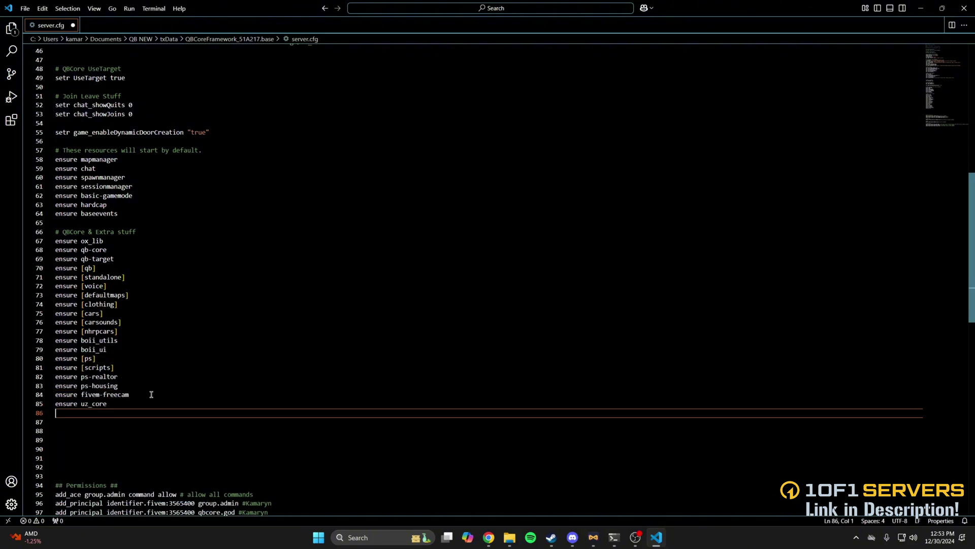
text(ensure uz_Multicharacter)
click(25, 8)
click(37, 173)
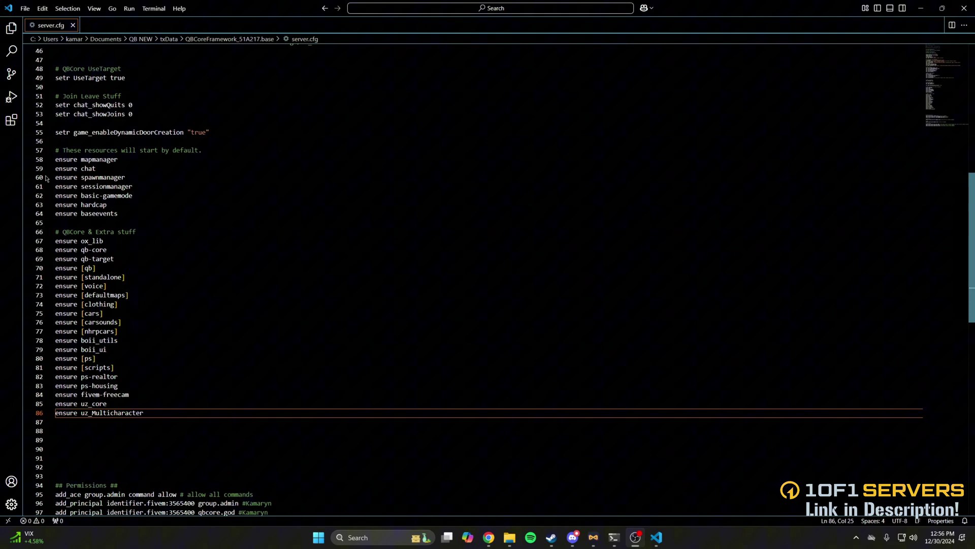
- Launch HeidiSQL from the Windows search
click(376, 537)
text(h)
click(373, 262)
- Connect to the QB NEW session and browse to the server's resources folder to load a SQL file
click(213, 234)
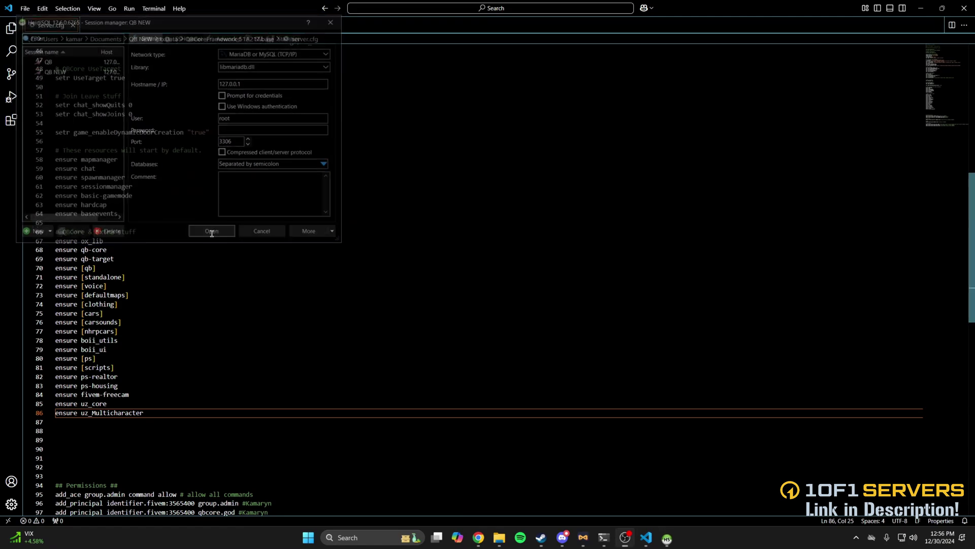
click(268, 32)
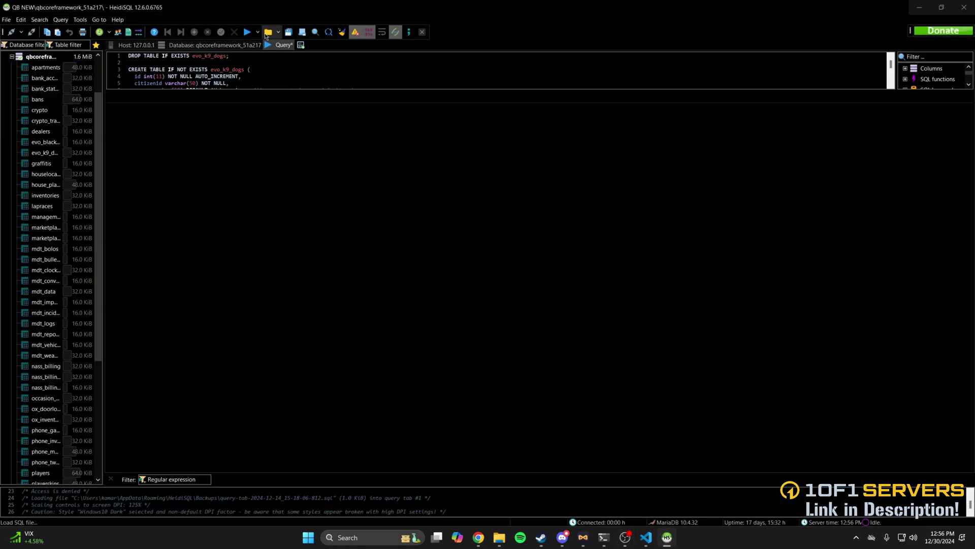
click(359, 363)
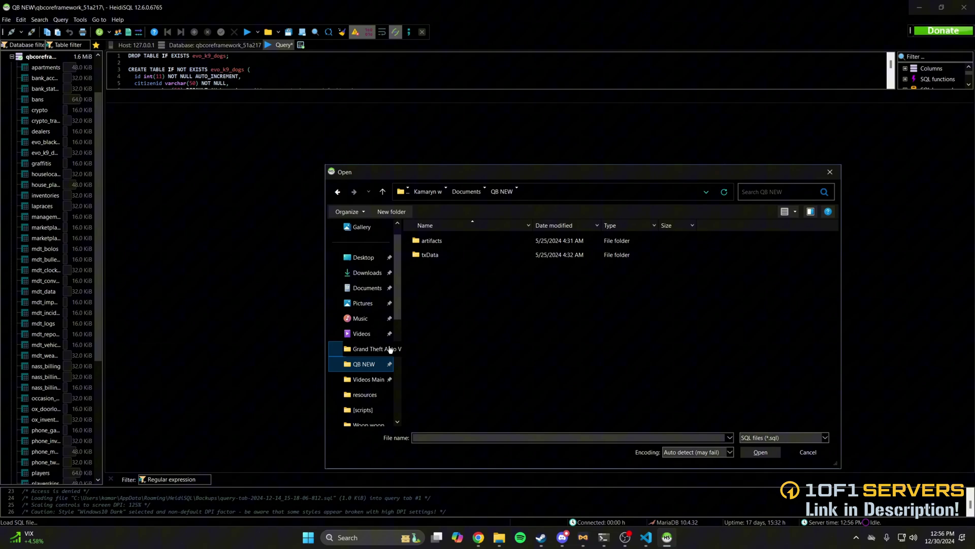
double_click(433, 255)
double_click(440, 256)
double_click(433, 255)
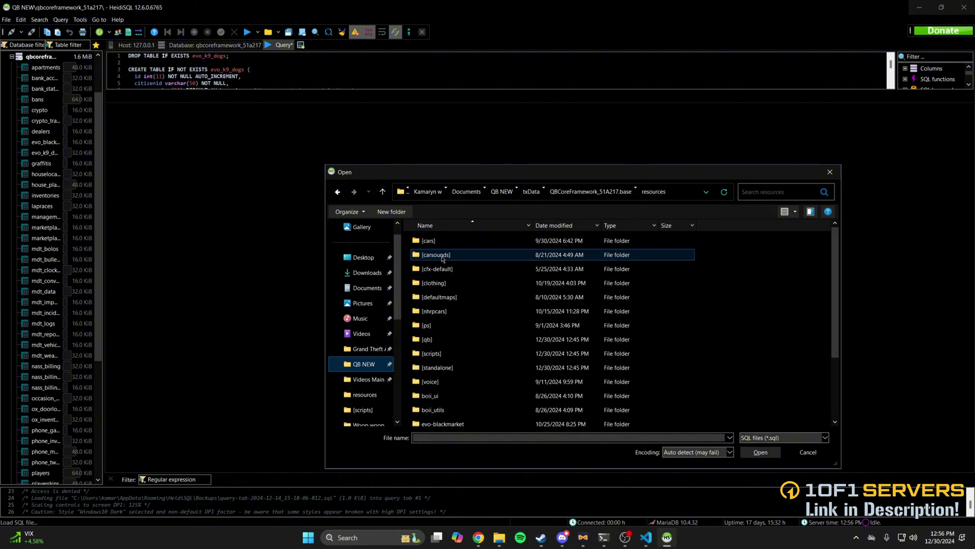
- Load uz_Multicharacter's InsertMe.sql with auto-detected encoding and execute its CREATE TABLE queries
scroll(450, 331, down, 3)
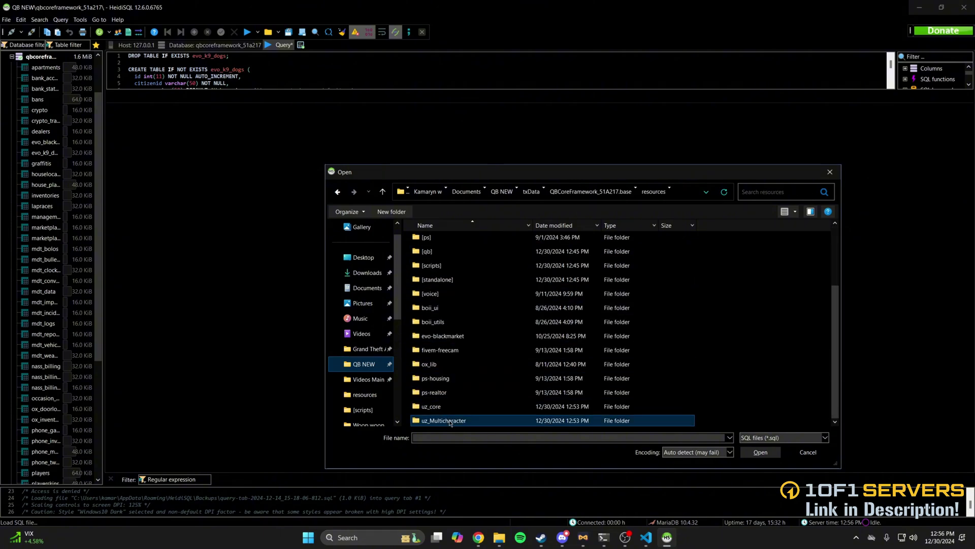
double_click(443, 420)
click(450, 298)
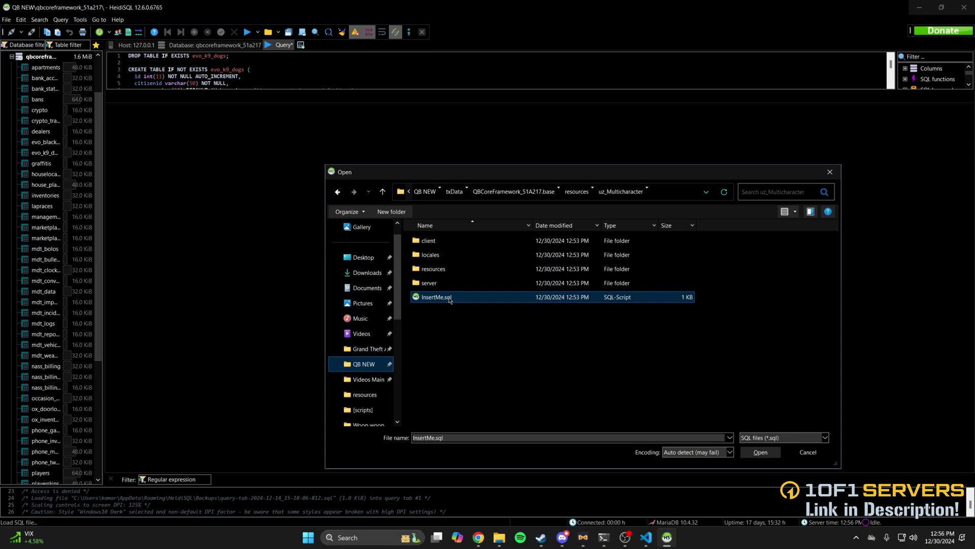
click(754, 454)
click(497, 297)
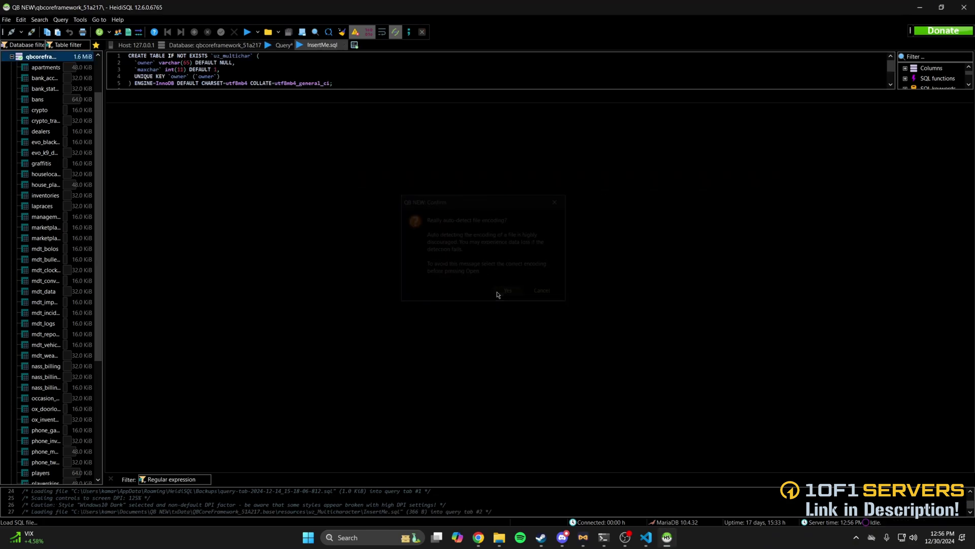
click(247, 34)
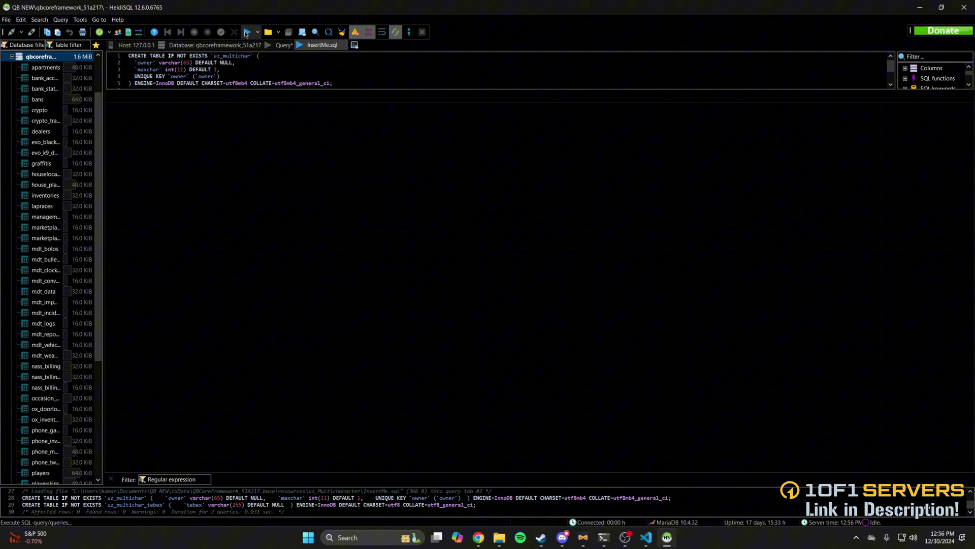
- Close HeidiSQL and open resources\uz_Multicharacter\Customize.lua in the editor
click(963, 7)
key(shift+alt+r)
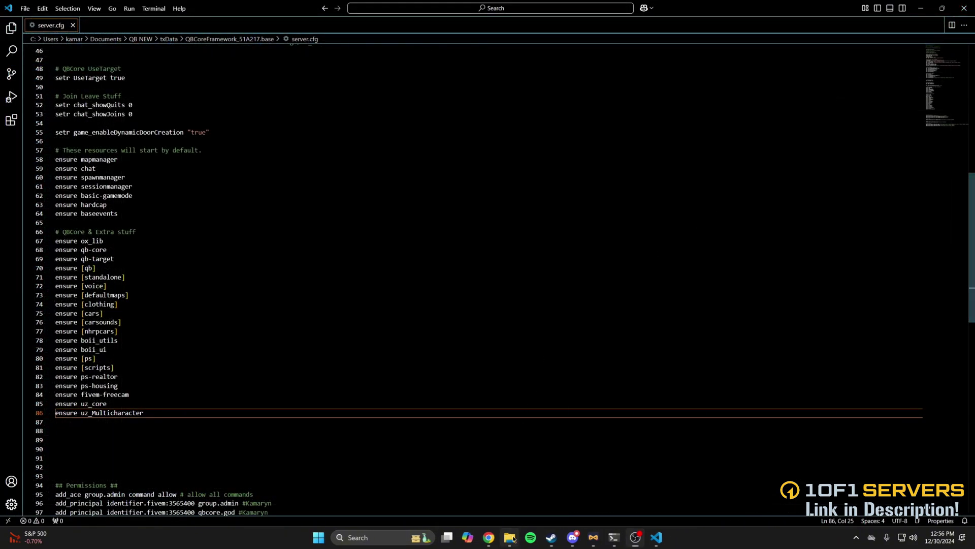
double_click(354, 310)
scroll(340, 331, down, 4)
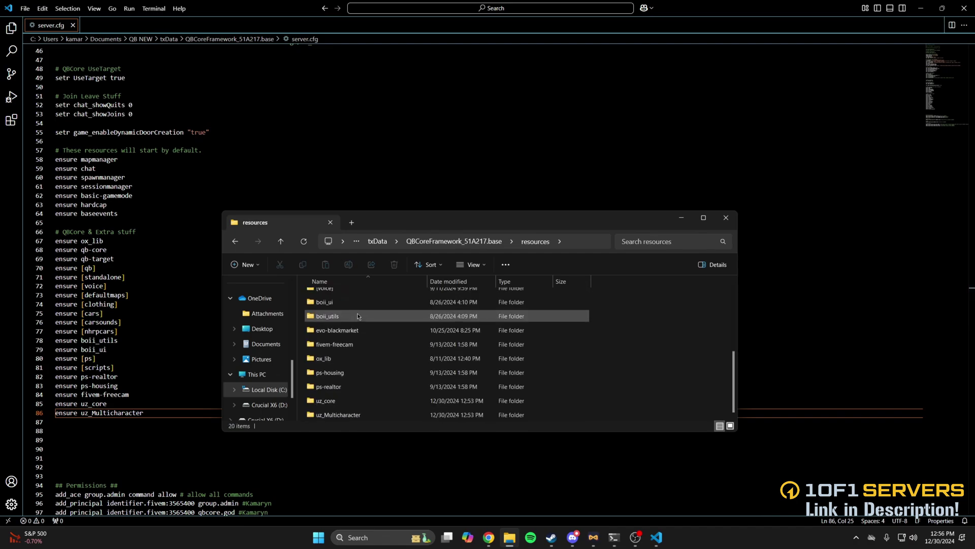
click(352, 415)
double_click(352, 415)
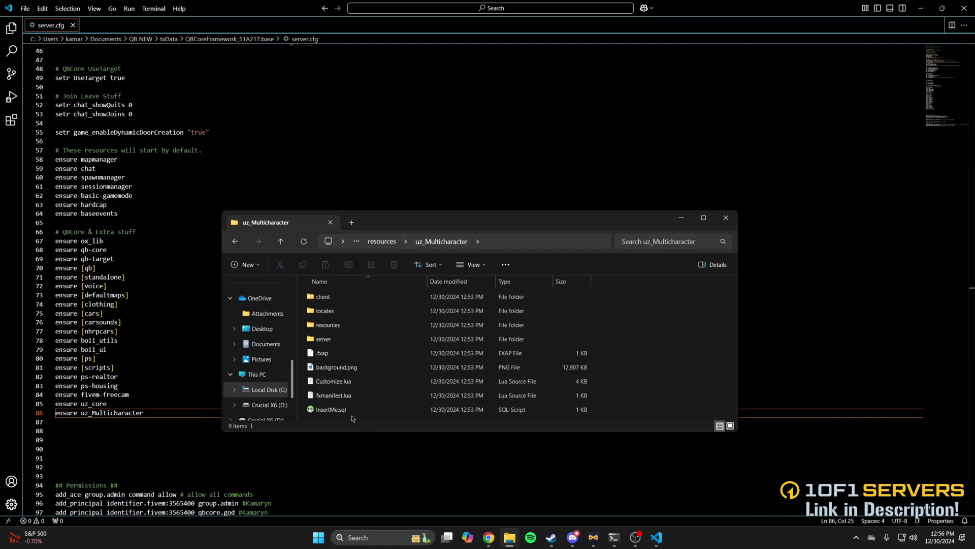
double_click(345, 381)
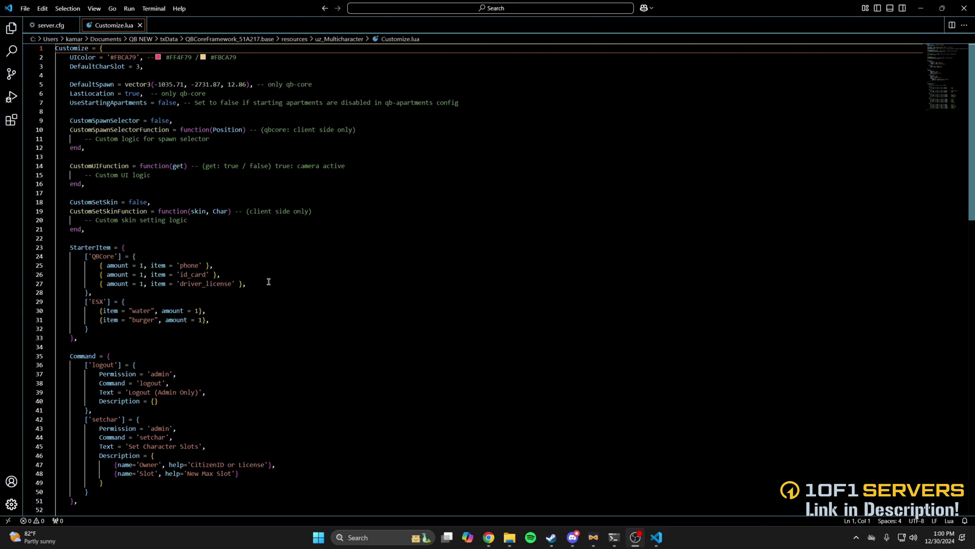
- Duplicate the driver_license starter item as line 28 and rename the copy to oxy
drag(269, 282, 99, 283)
key(ctrl+c)
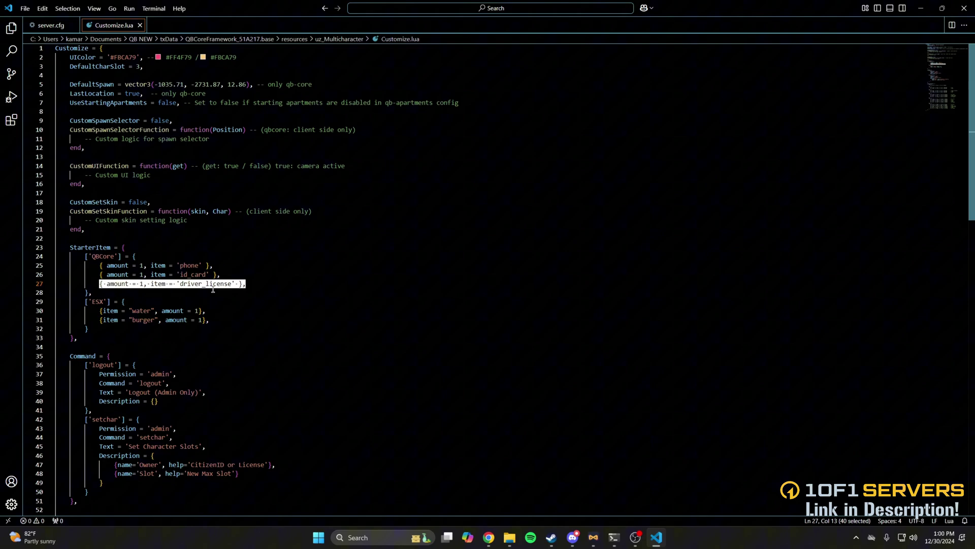
click(269, 283)
key(Return)
key(ctrl+v)
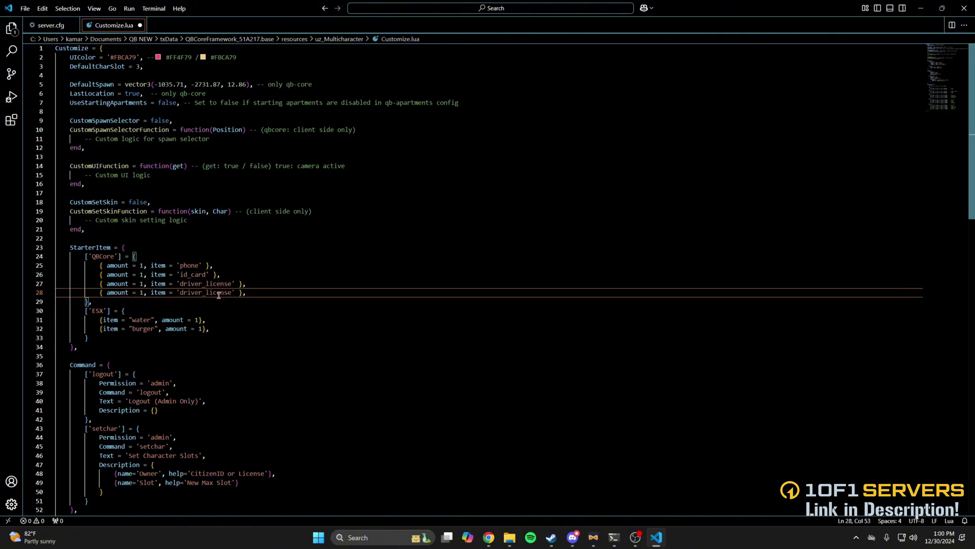
drag(178, 293, 229, 292)
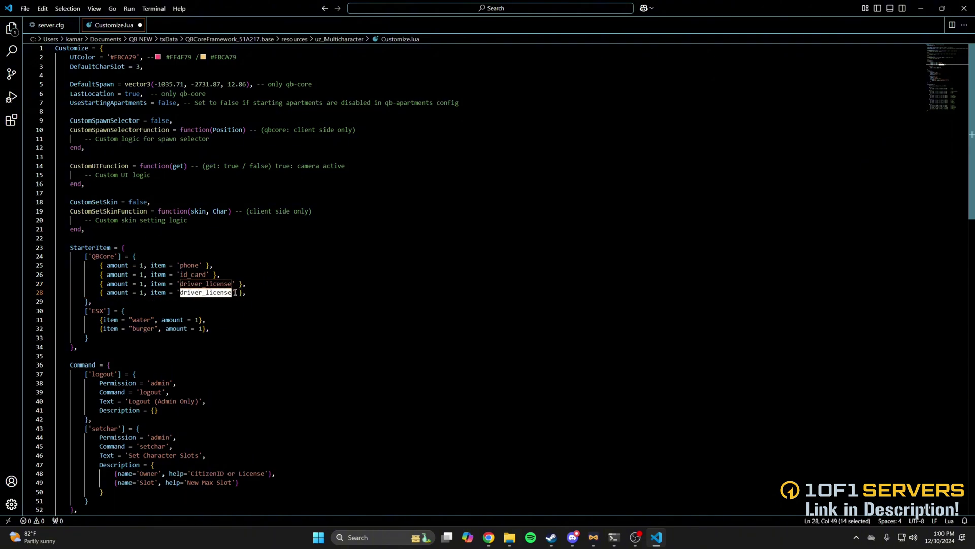
text(oxy)
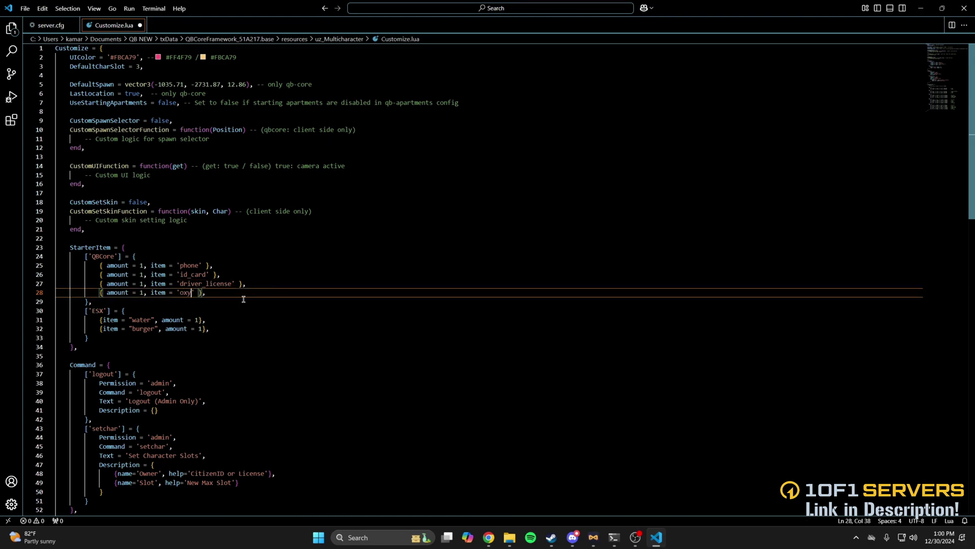
scroll(244, 299, down, 4)
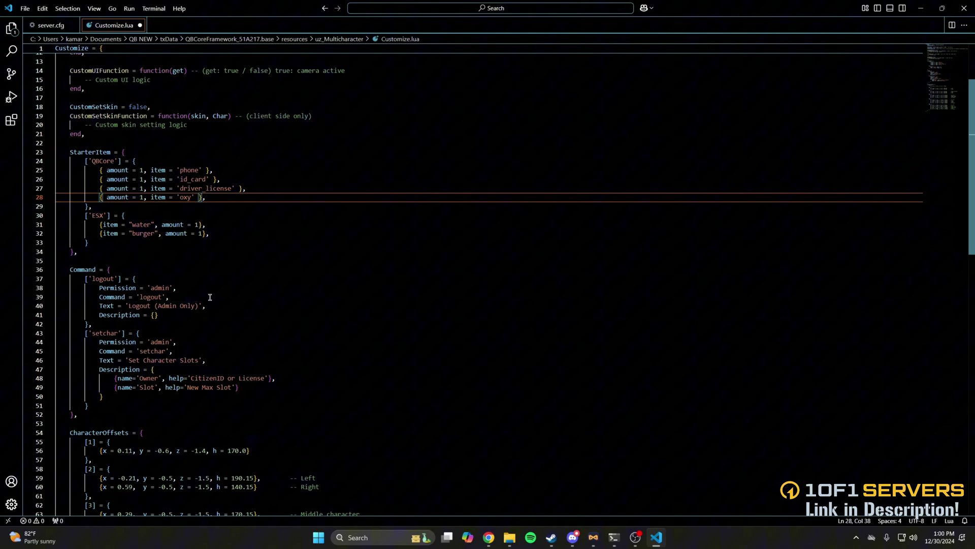
scroll(210, 296, down, 5)
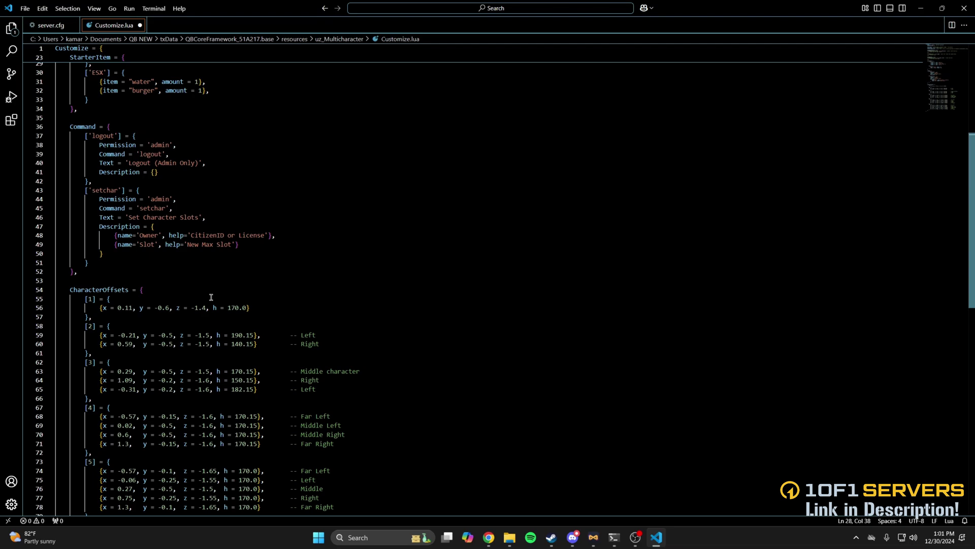
- Bring up the UZStore Multicharacter documentation page in the browser
mouse_move(489, 537)
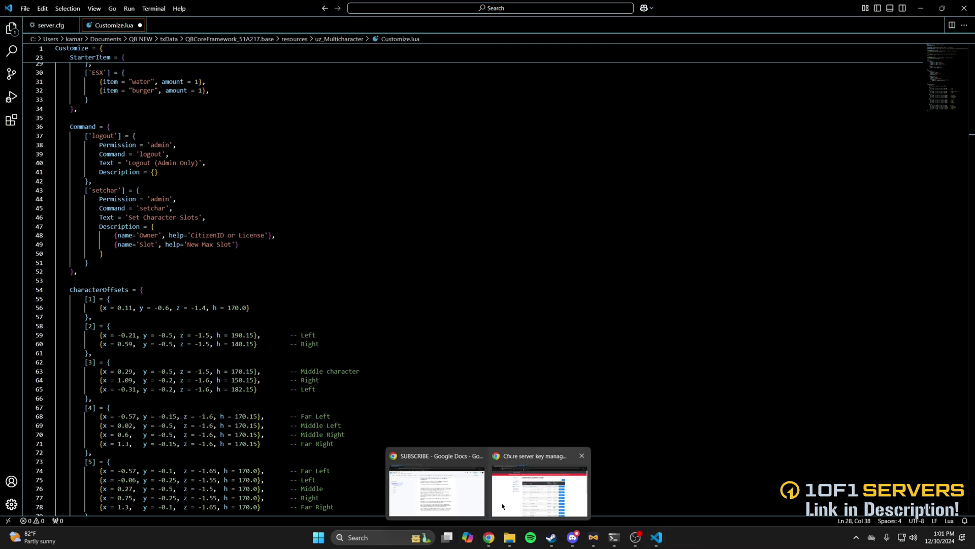
click(546, 487)
click(191, 11)
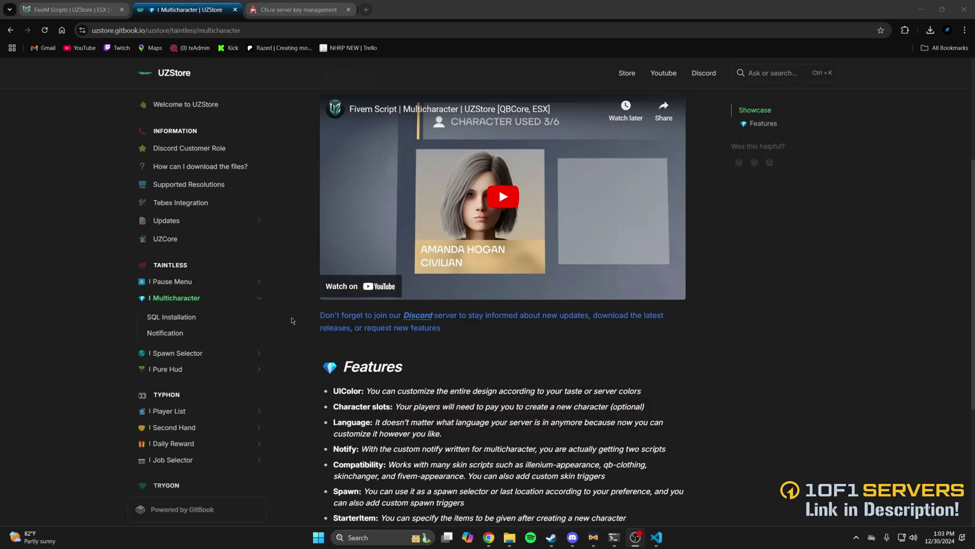
- Open the Notification page, then read the Tebex Integration page down to the bottom
click(166, 333)
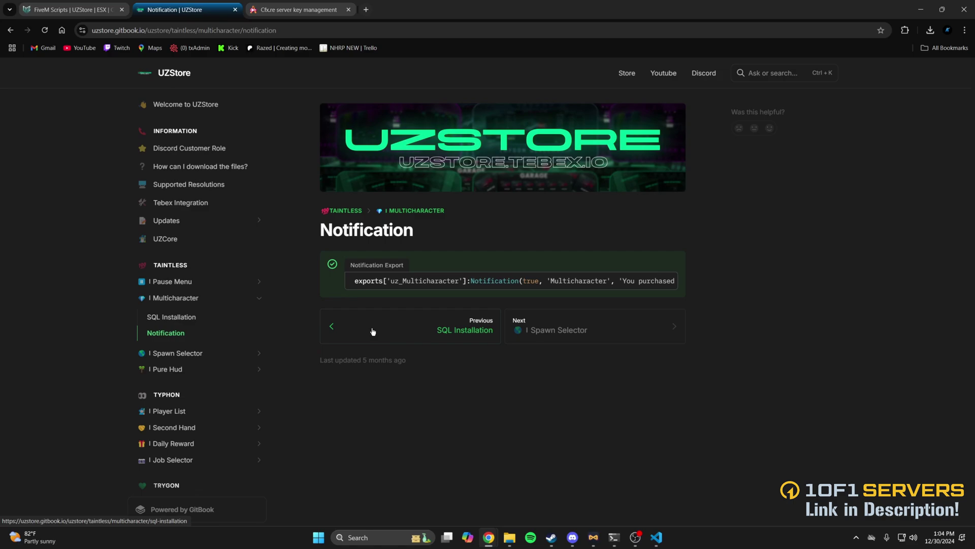
click(176, 204)
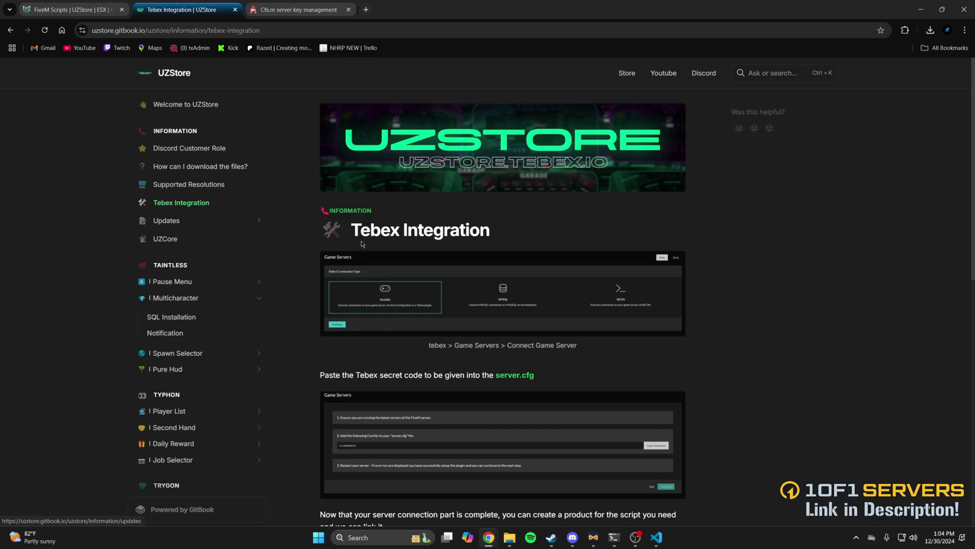
scroll(367, 250, down, 2)
scroll(366, 250, down, 8)
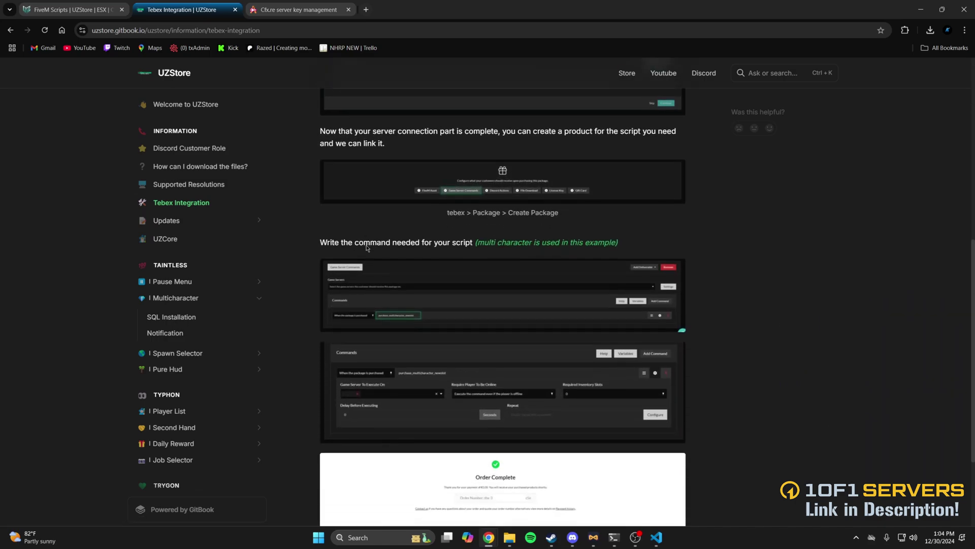
scroll(366, 249, down, 1)
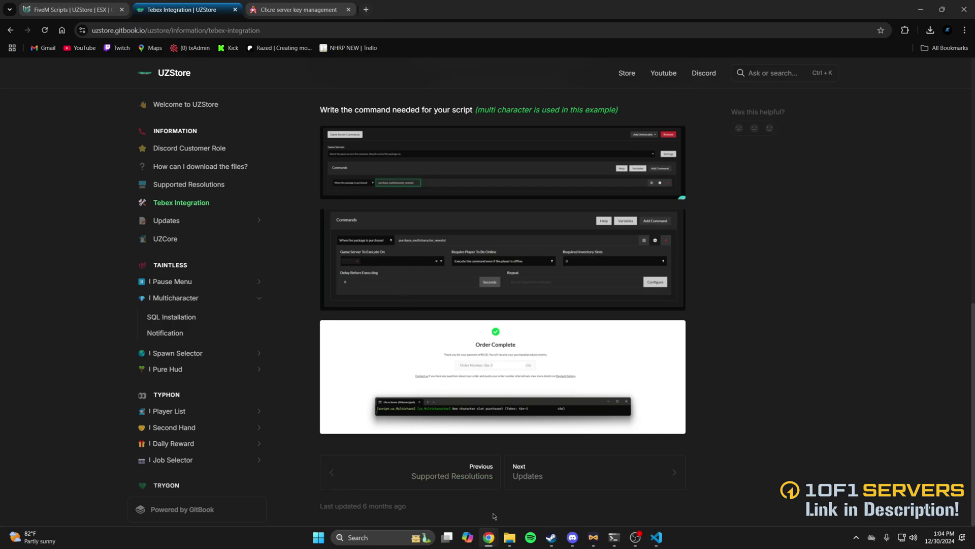
- Go from uz_Multicharacter up to resources and open uz_core's Customize.lua
click(510, 537)
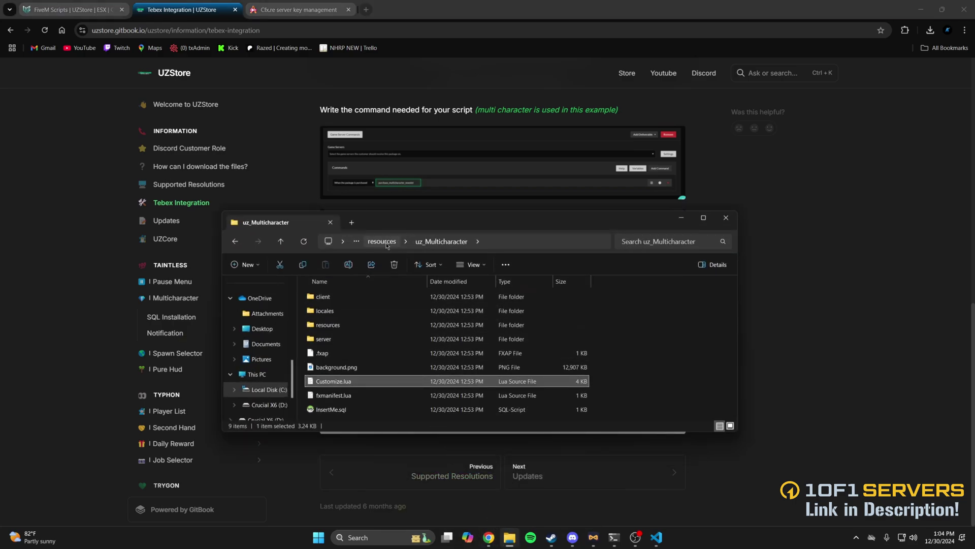
click(386, 245)
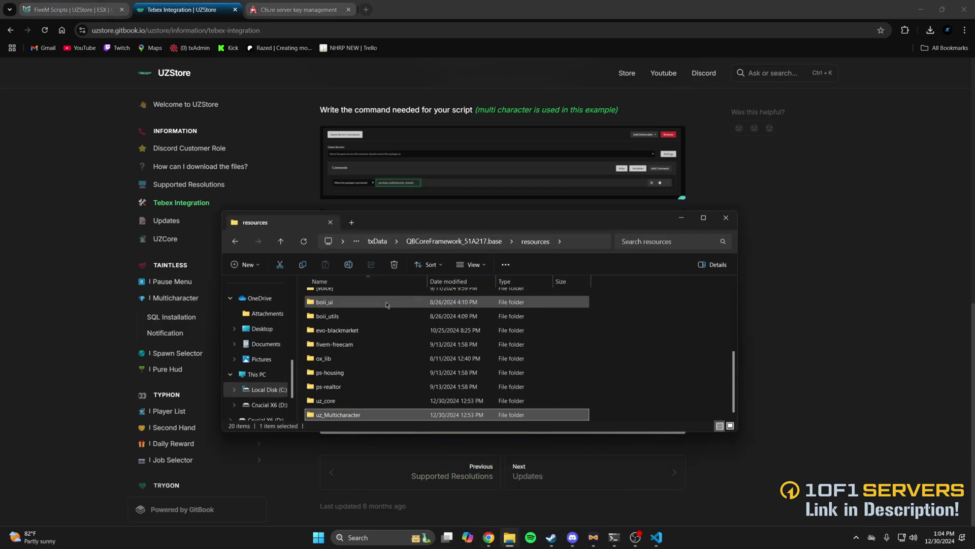
double_click(340, 401)
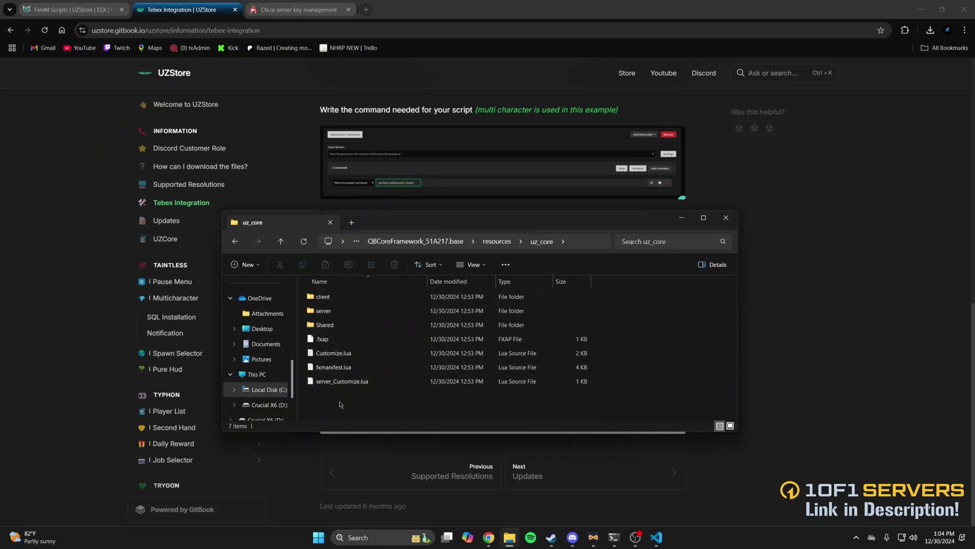
double_click(345, 354)
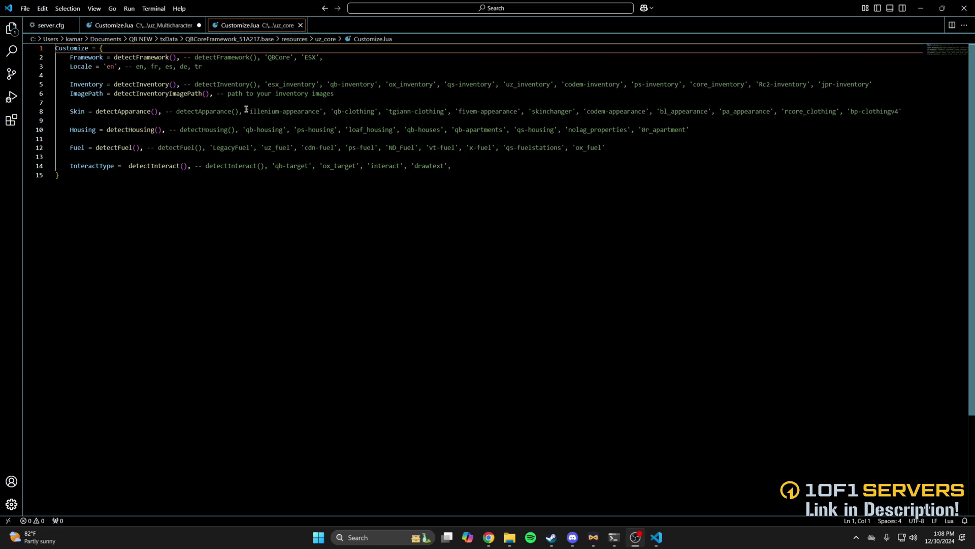
- Replace the detectApparance() Skin value on line 8 with 'illenium-appearance' and save Customize.lua
drag(246, 110, 328, 111)
key(ctrl+c)
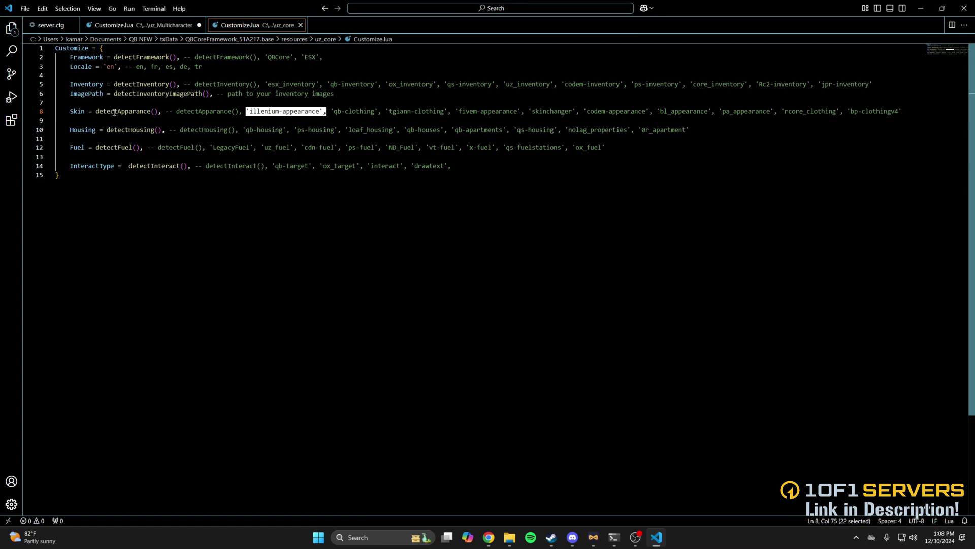
drag(96, 111, 158, 112)
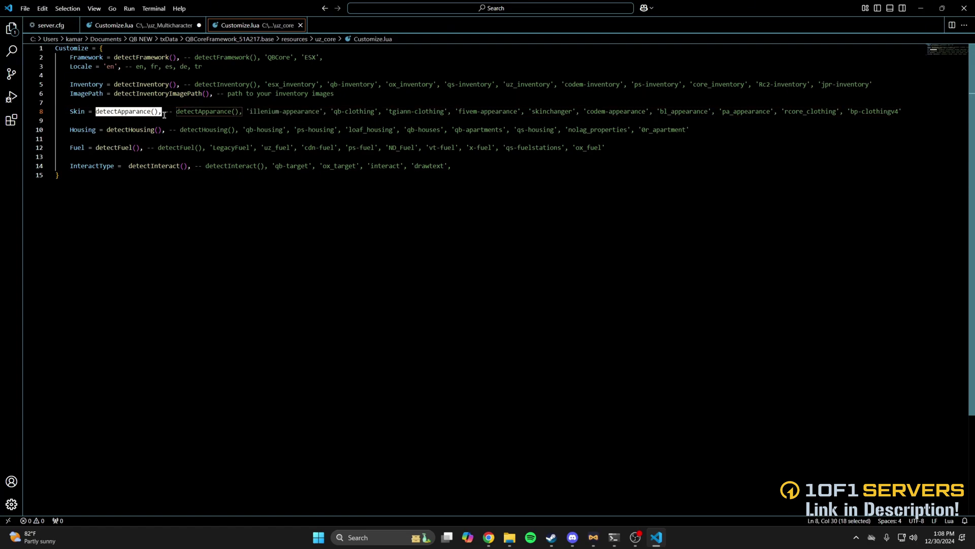
key(ctrl+v)
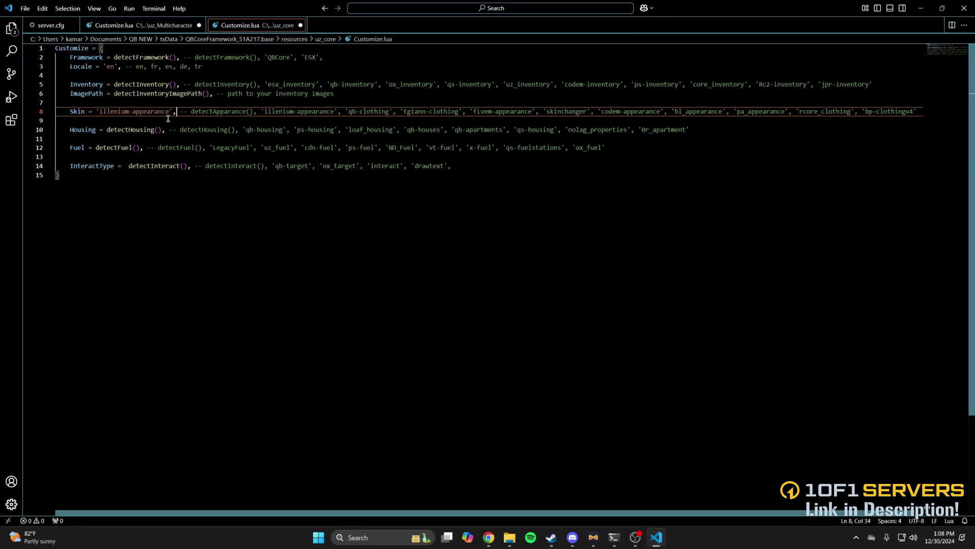
click(25, 9)
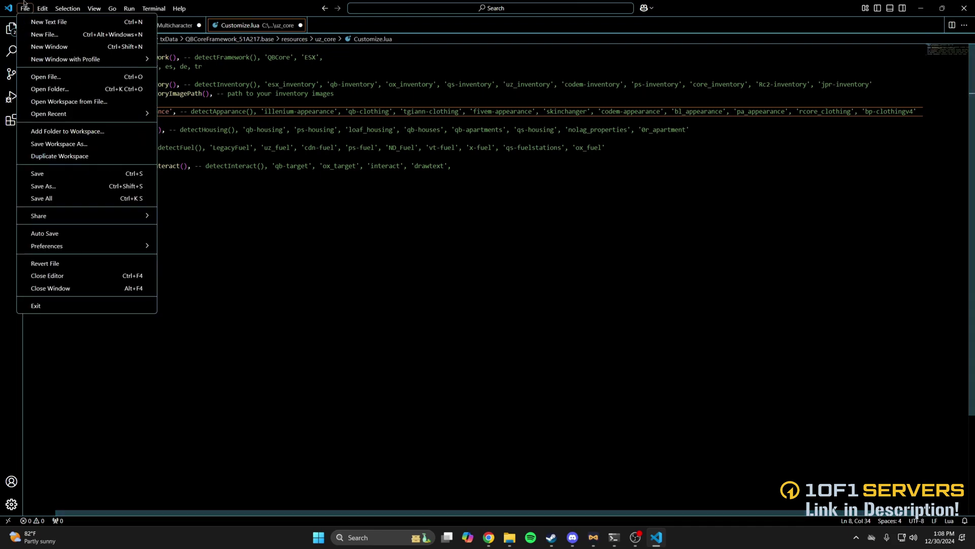
click(55, 175)
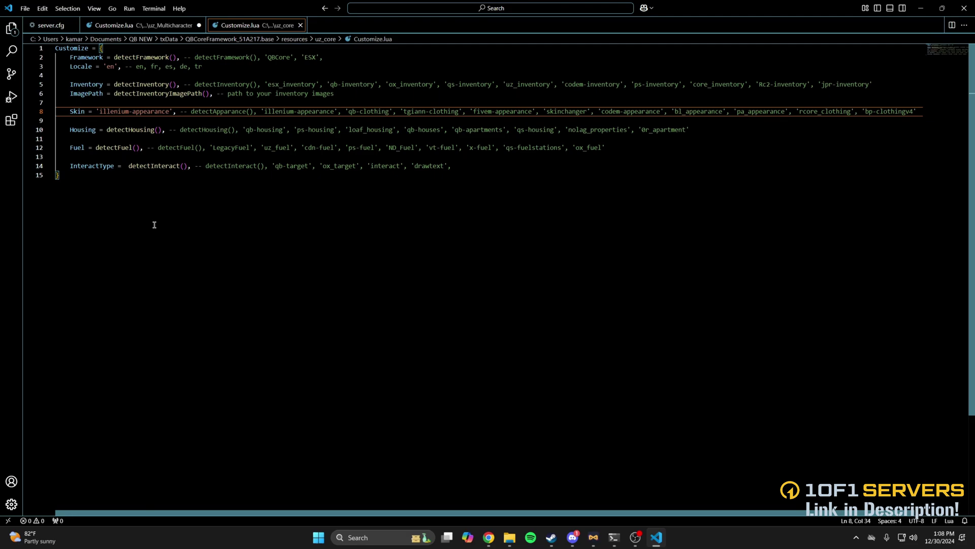
- Open uz_core's server_Customize.lua from File Explorer in VS Code
click(510, 537)
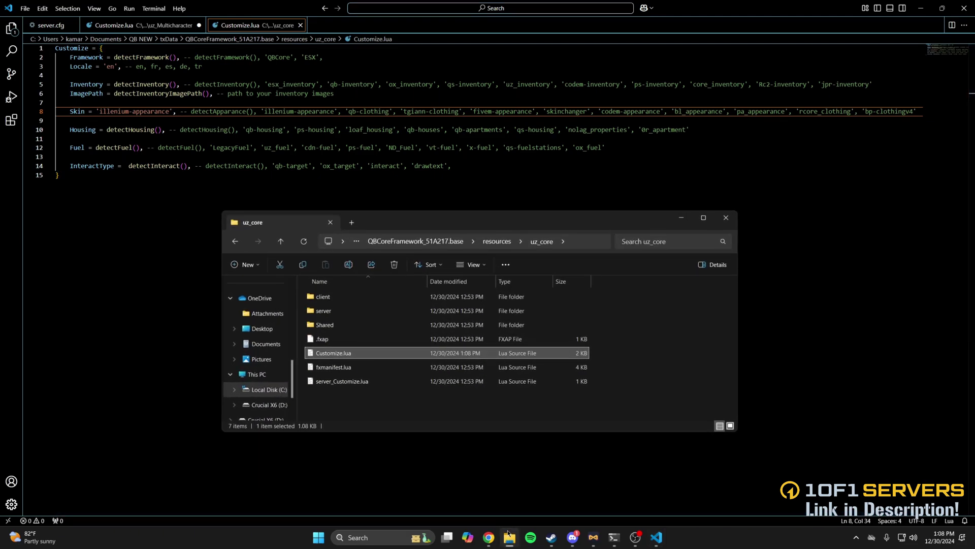
double_click(349, 384)
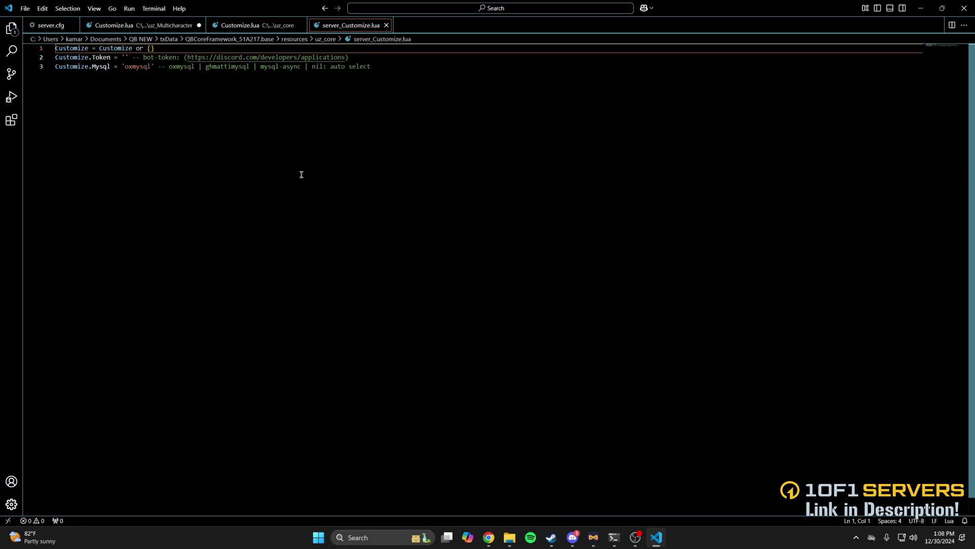
- Delete the qb-multicharacter folder inside resources\[qb]
click(509, 537)
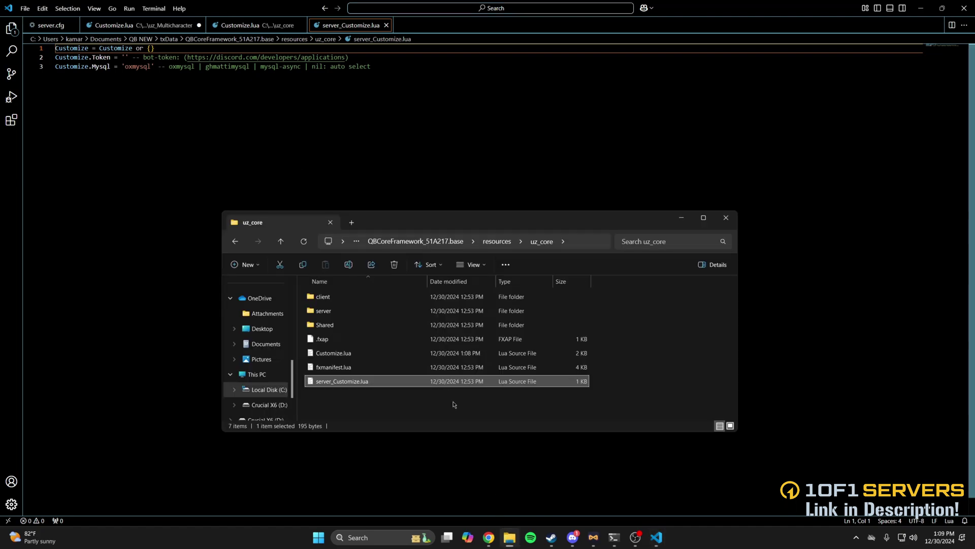
click(535, 241)
scroll(370, 365, up, 4)
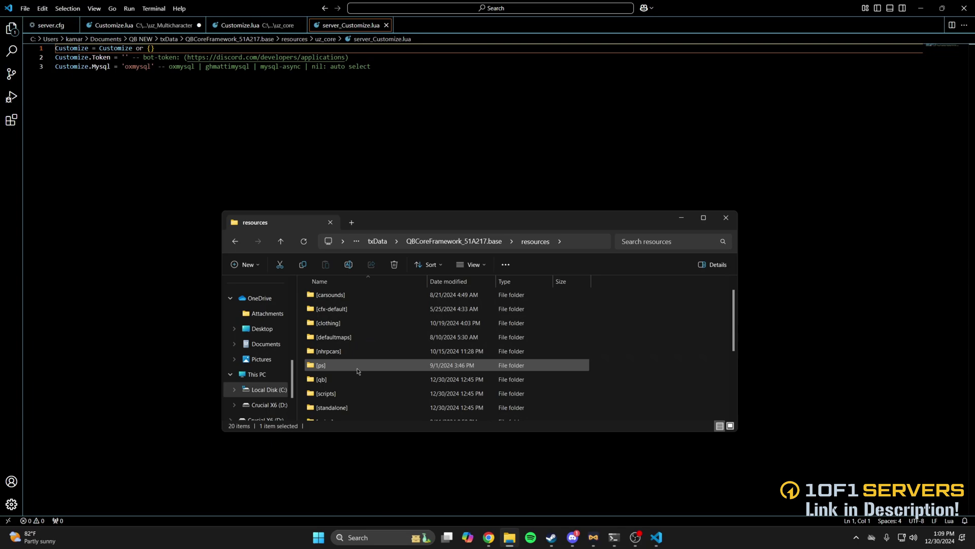
double_click(358, 379)
scroll(373, 366, down, 5)
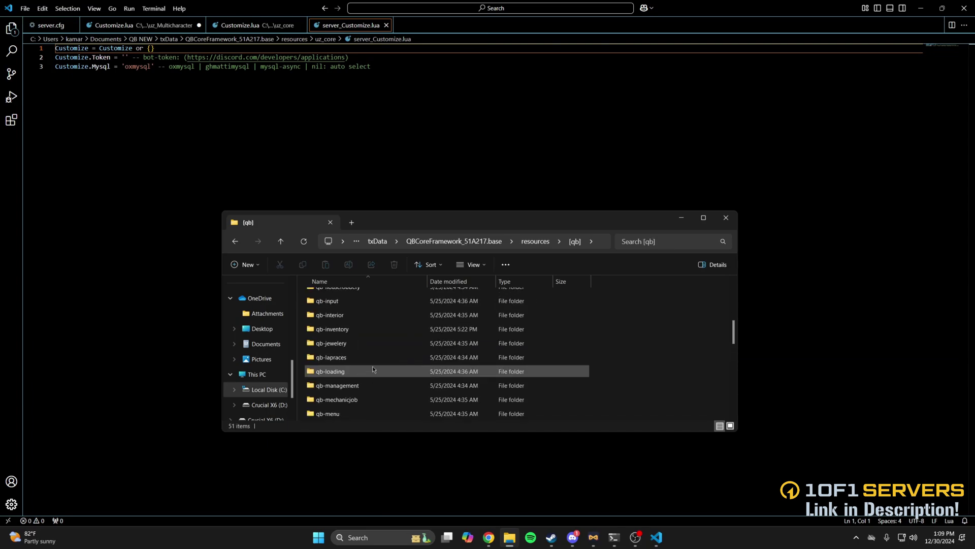
scroll(373, 366, down, 1)
click(362, 397)
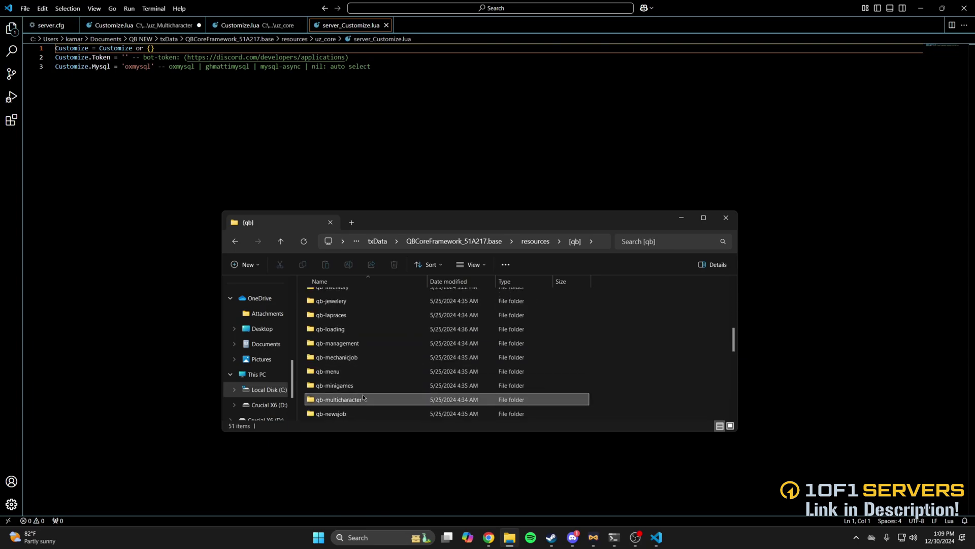
key(Delete)
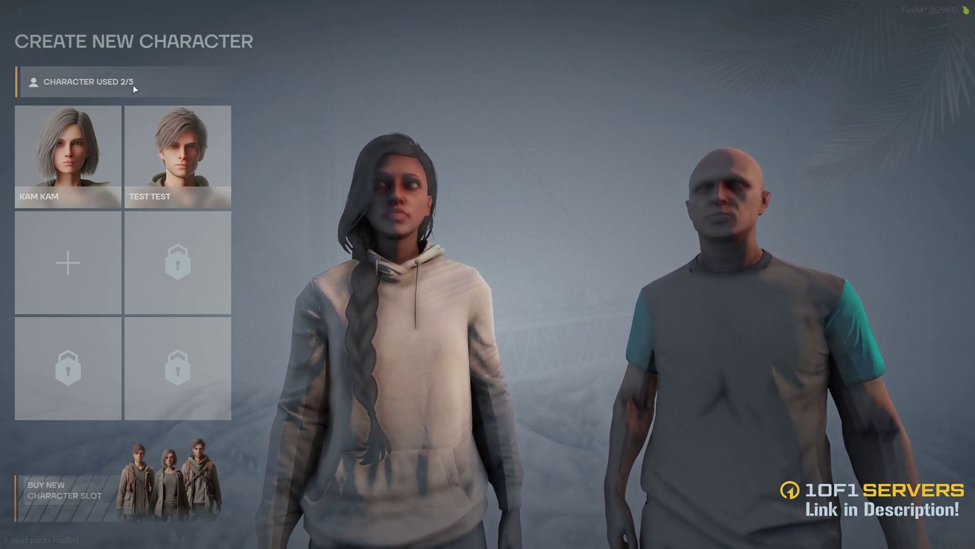
click(105, 198)
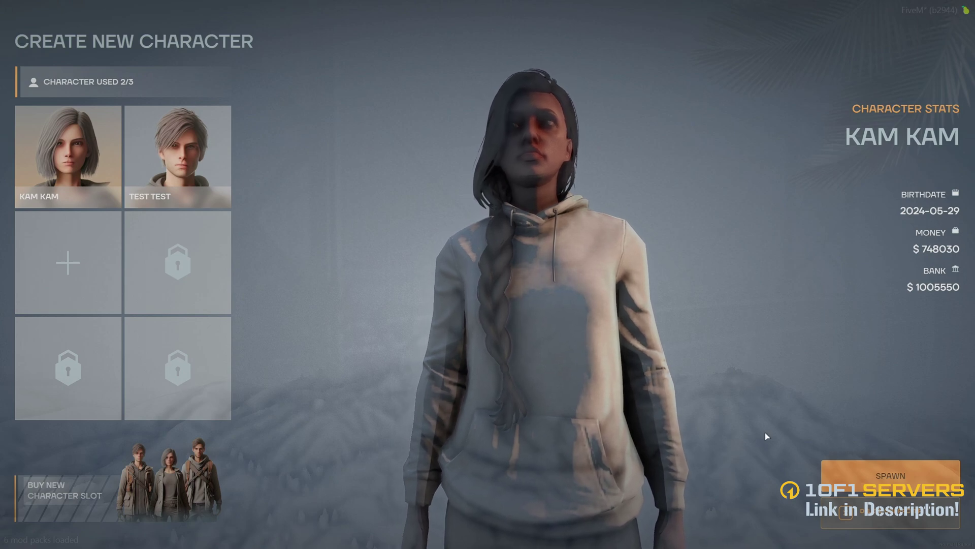
mouse_move(392, 324)
mouse_down()
mouse_move(753, 342)
mouse_move(391, 342)
mouse_up()
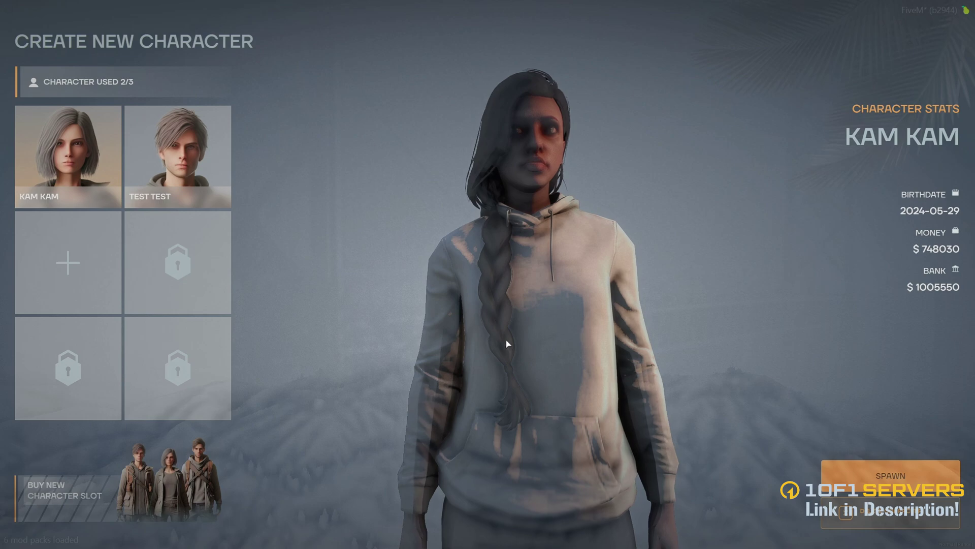
click(80, 177)
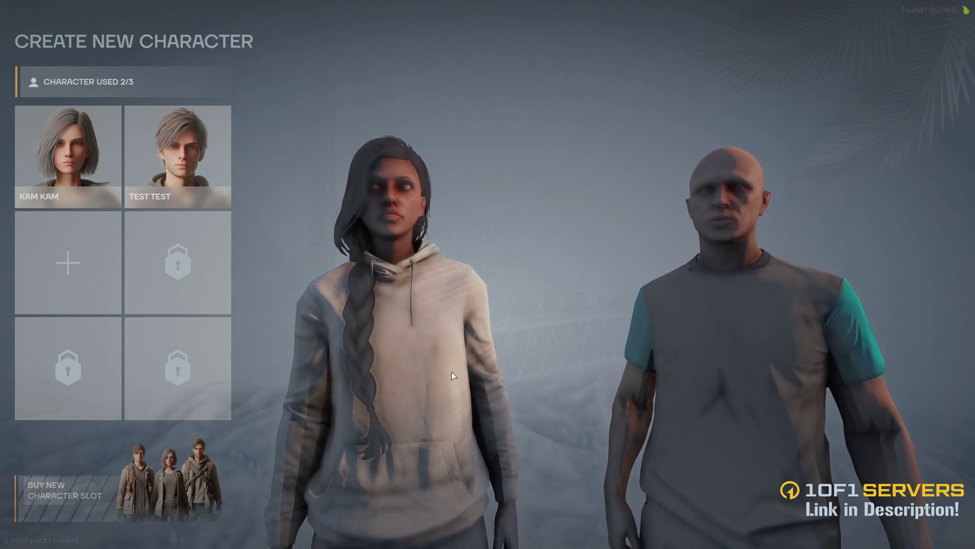
click(80, 490)
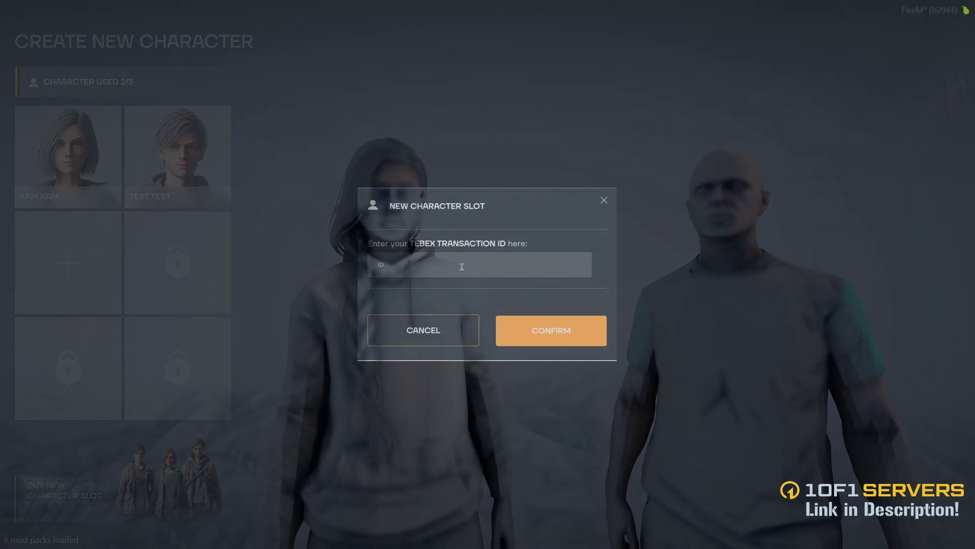
click(603, 201)
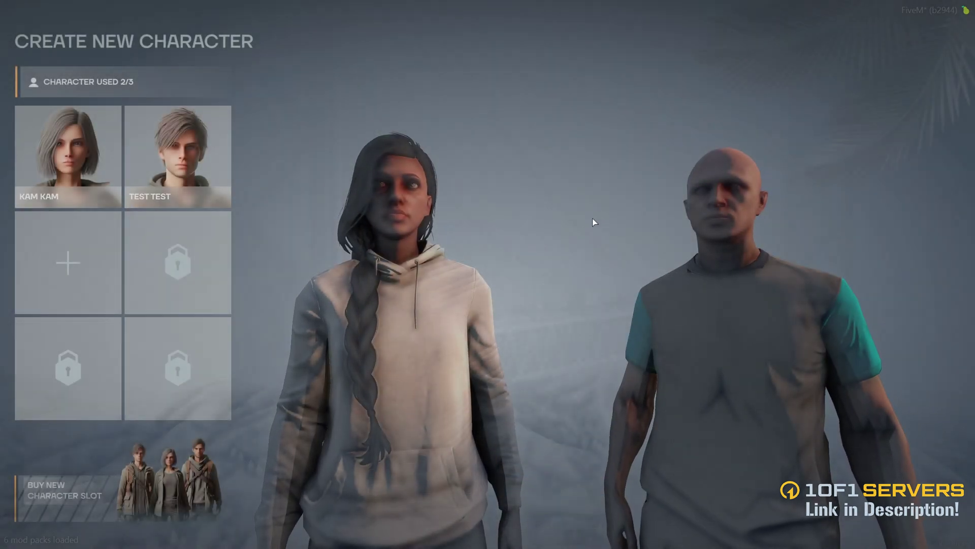
- Delete the TEST TEST character, confirming with its name and 'DELETE MY CHARACTER'
click(226, 188)
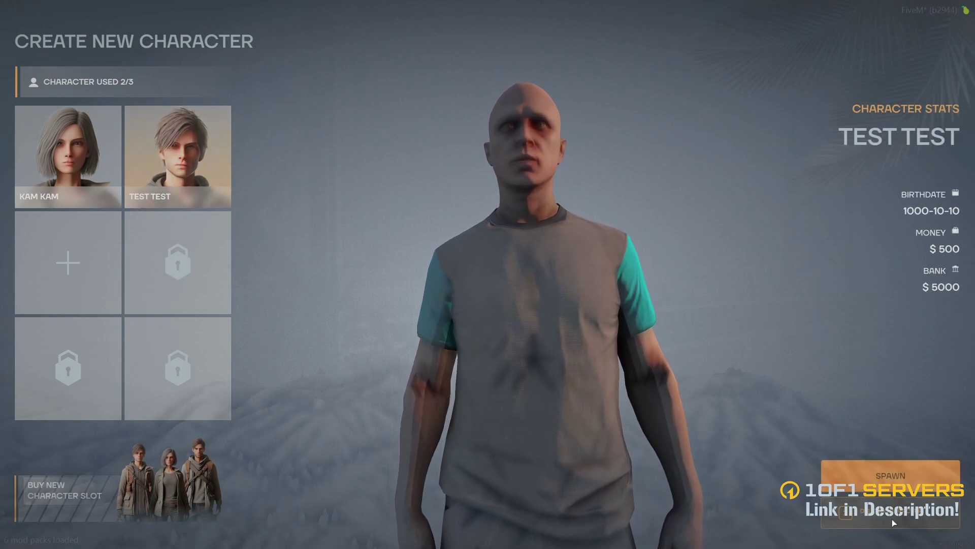
click(870, 514)
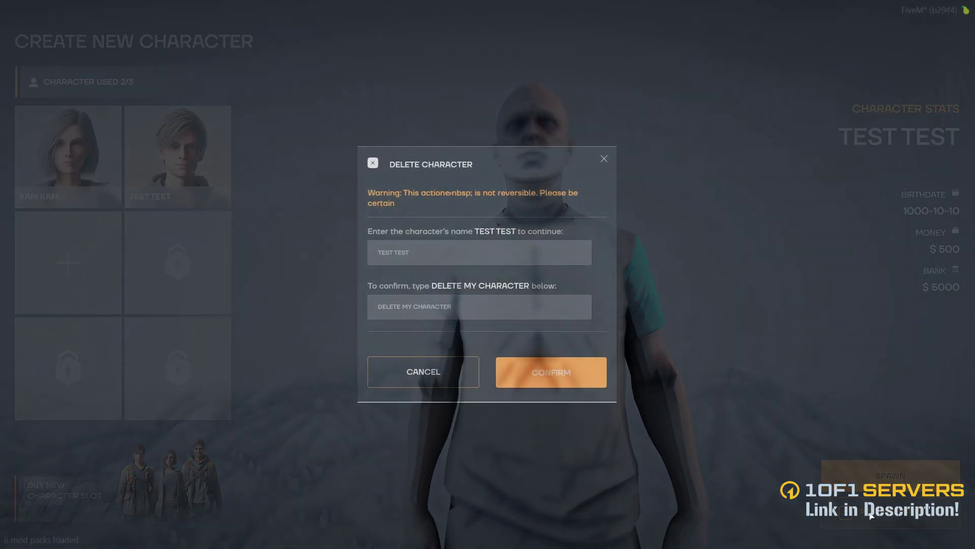
click(414, 253)
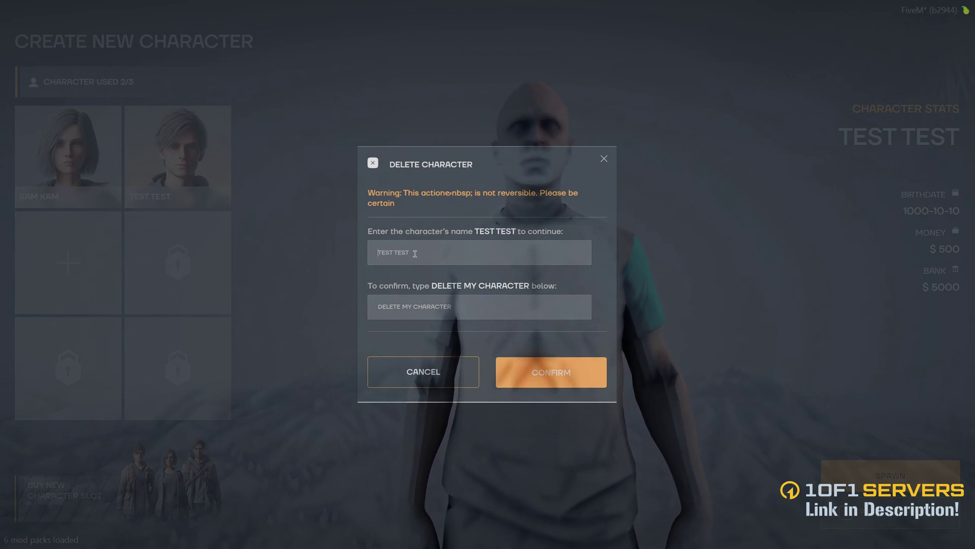
text(TEST TEST)
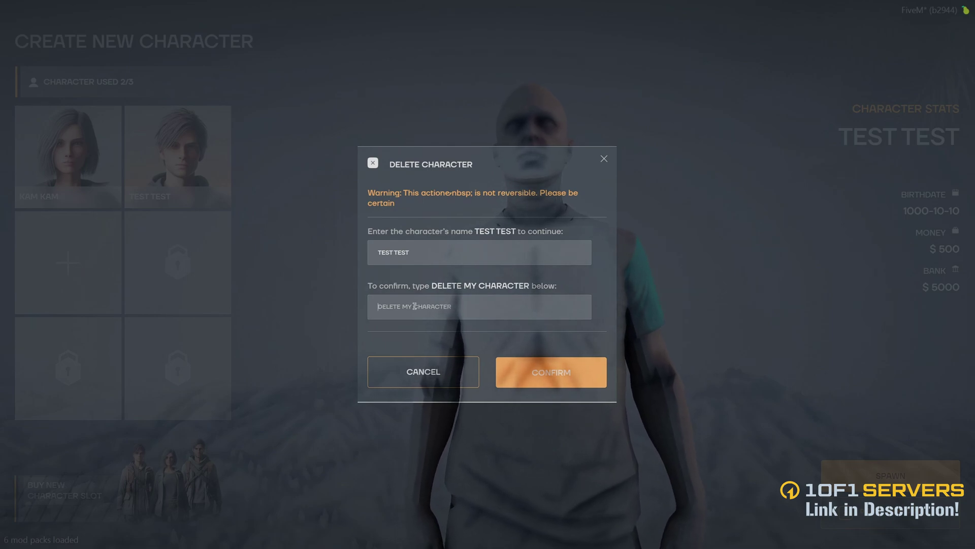
text(DELETE MY CHAR)
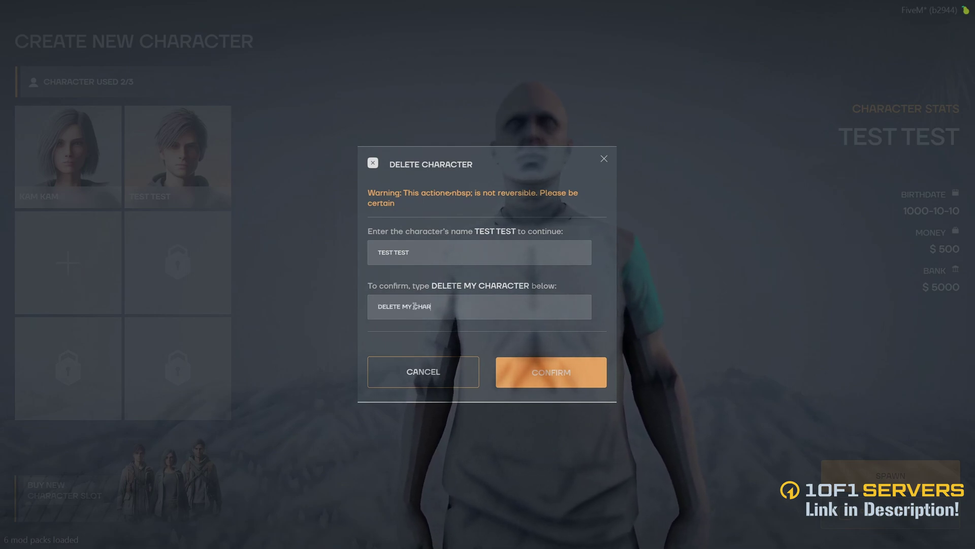
text(ACTER)
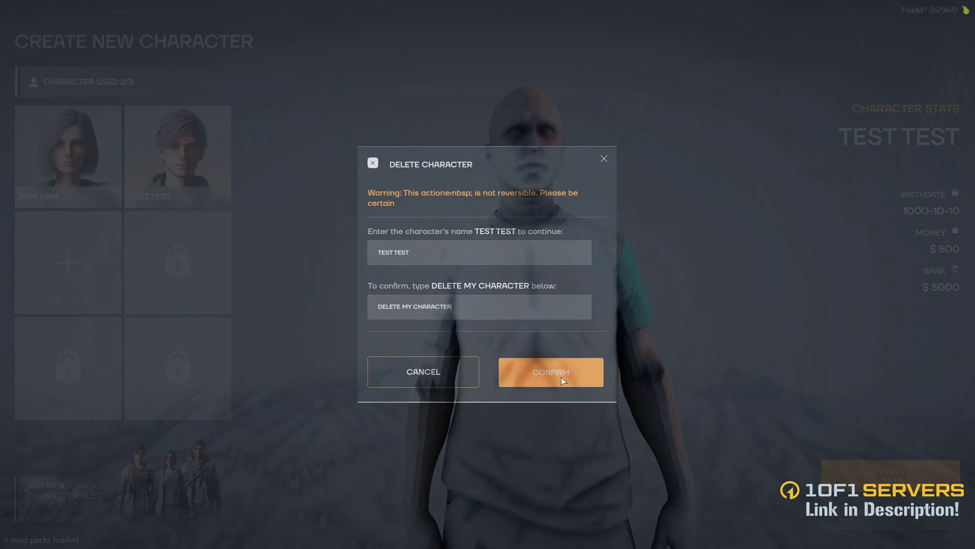
click(562, 377)
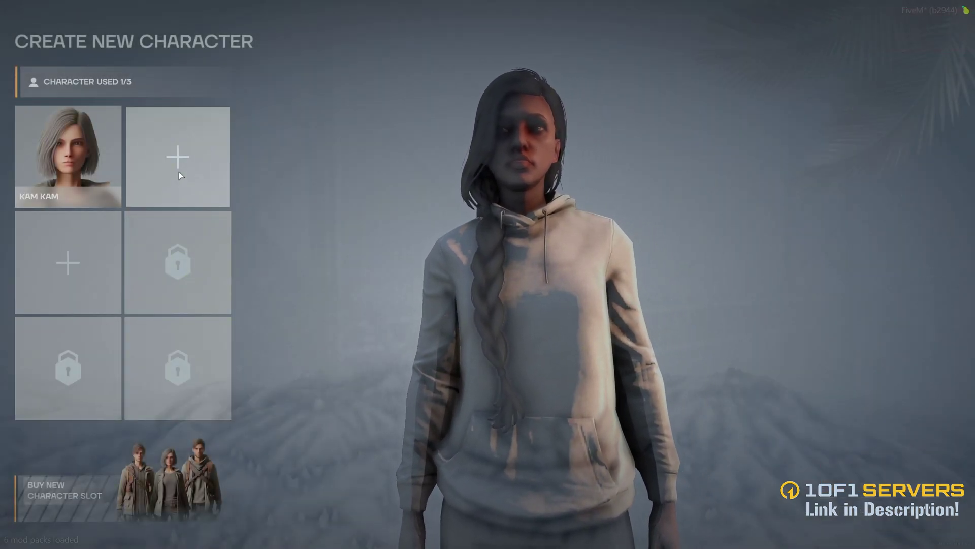
- Start a male character in the empty slot and enter his last and first name
click(179, 171)
click(384, 149)
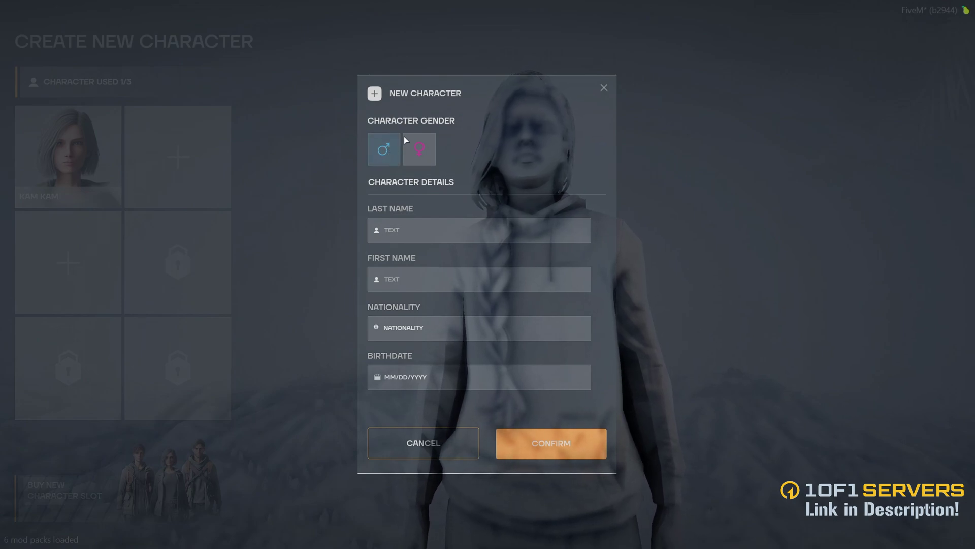
click(408, 231)
text(WILSON)
click(403, 287)
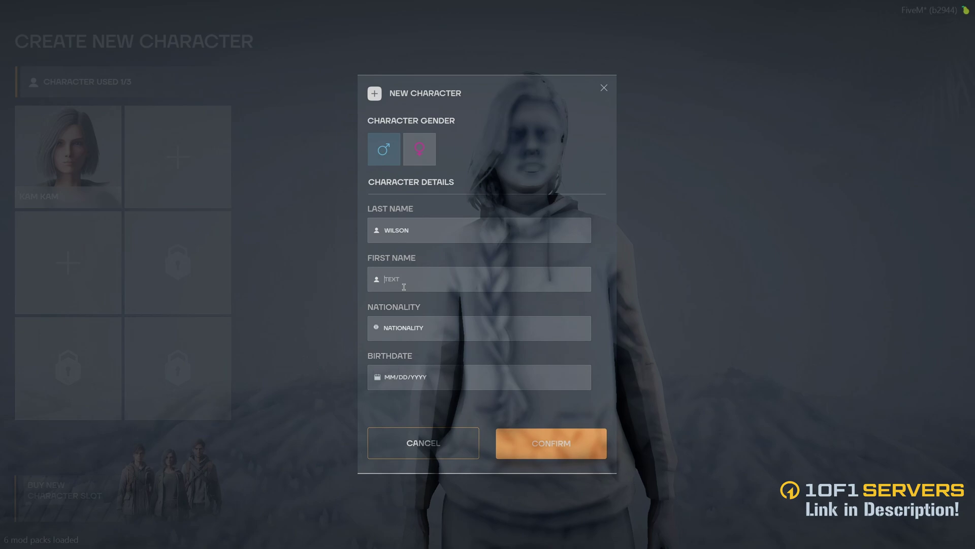
text(JOH)
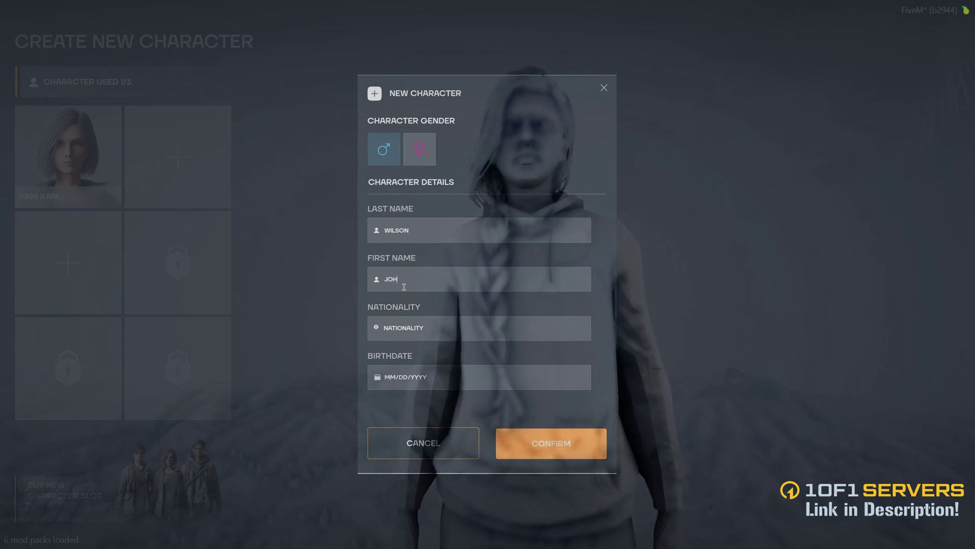
text(N)
- Choose Canada as nationality, enter birthdate 07/13/1993, and confirm the character
click(429, 328)
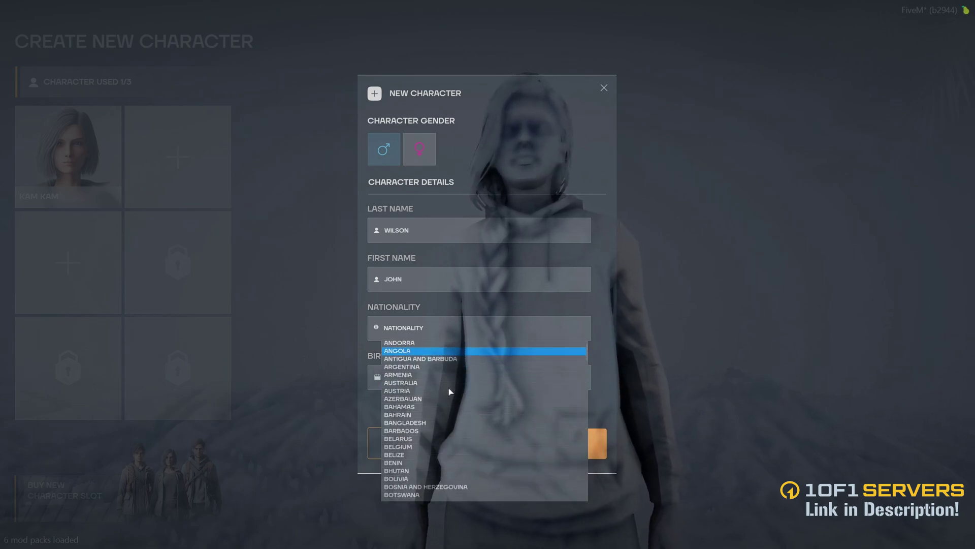
scroll(449, 392, down, 5)
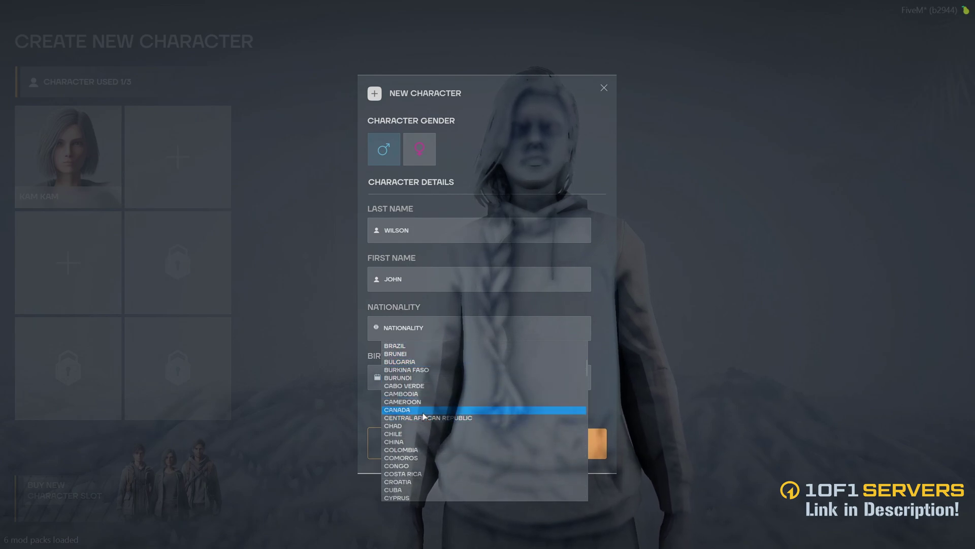
click(424, 411)
click(388, 377)
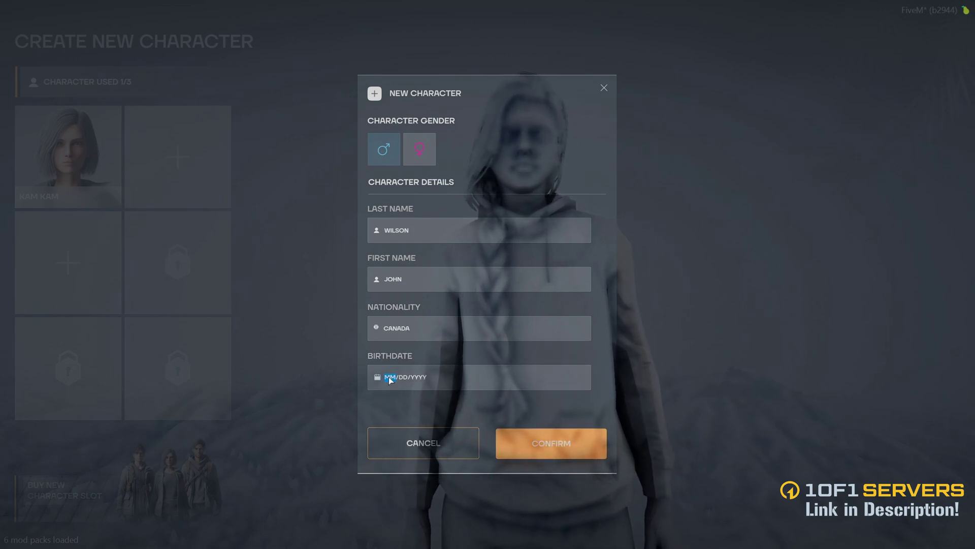
text(071)
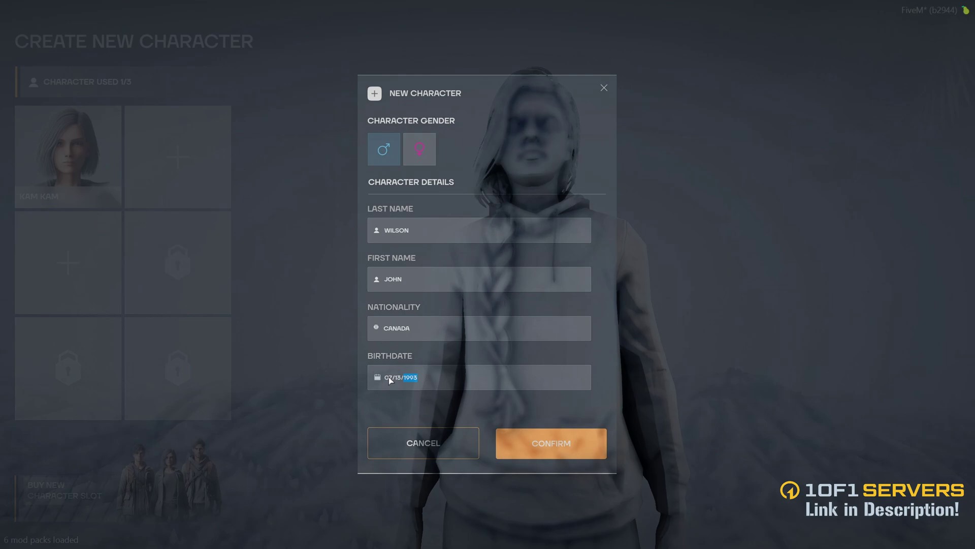
text(1993)
click(553, 438)
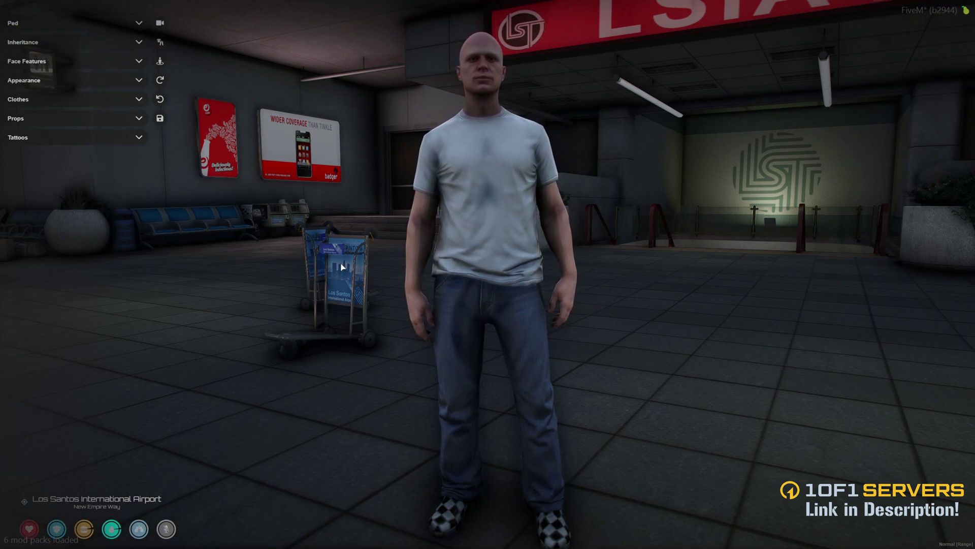
- Save the character's default appearance and confirm YES to spawn in
click(160, 118)
click(448, 300)
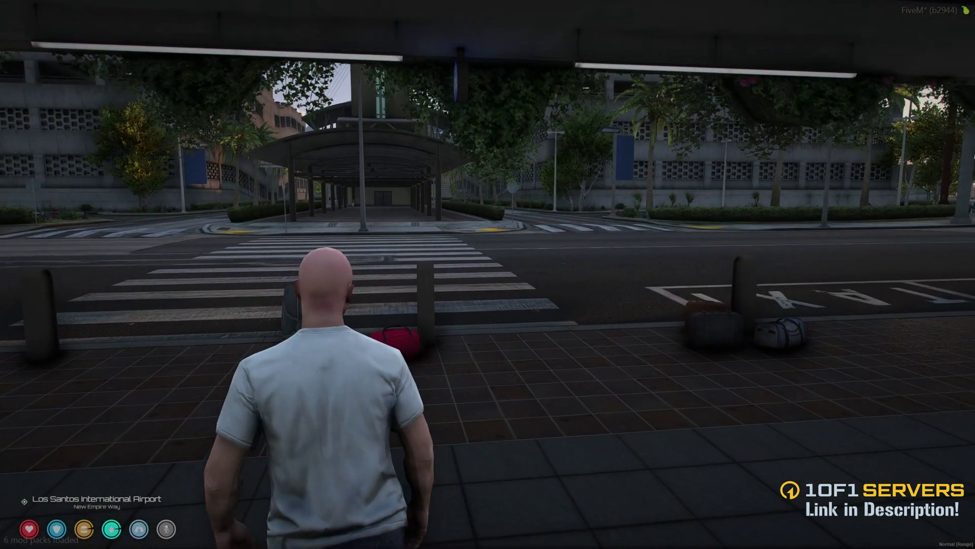